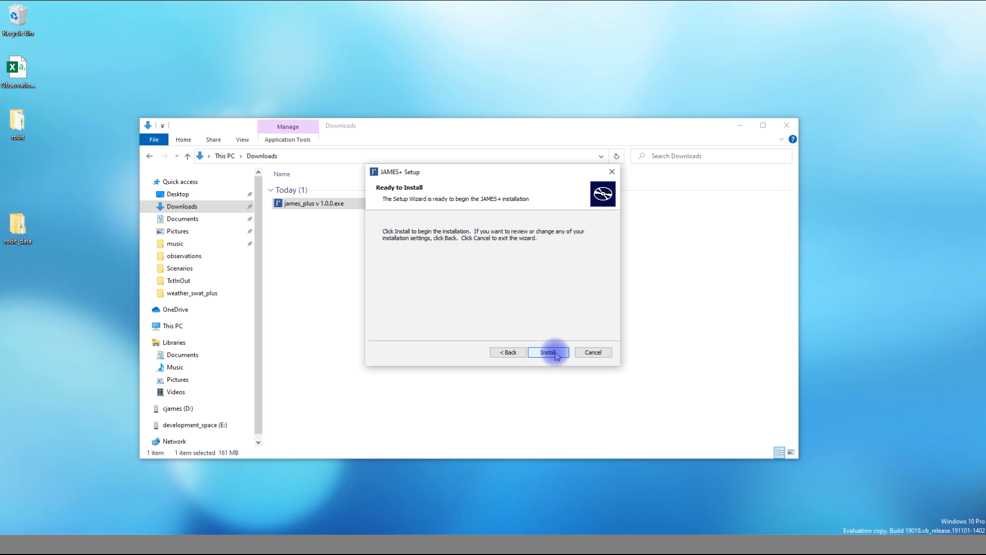
# Install JAMES+ with the setup wizard, finish the setup, and launch the installed program.
pyautogui.click(556, 353)
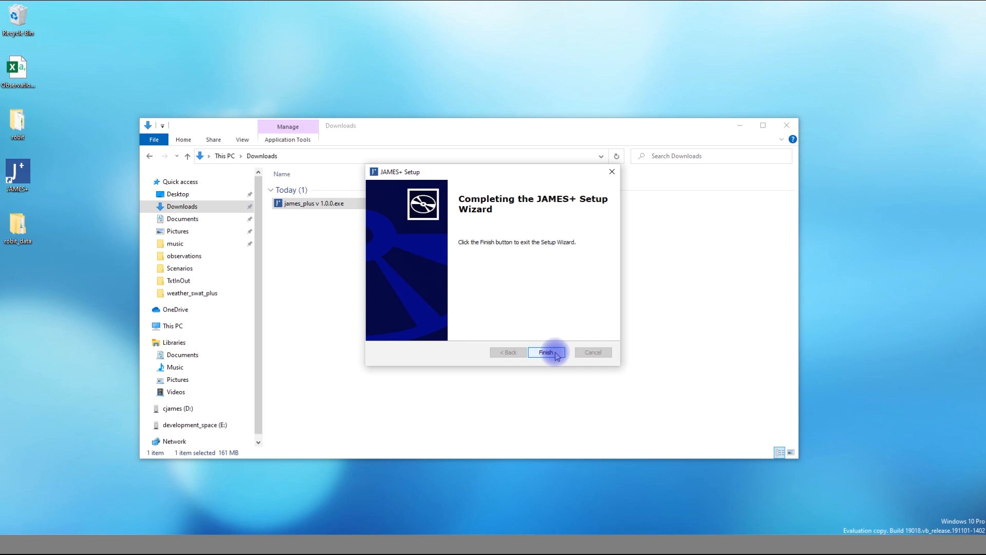
pyautogui.click(557, 354)
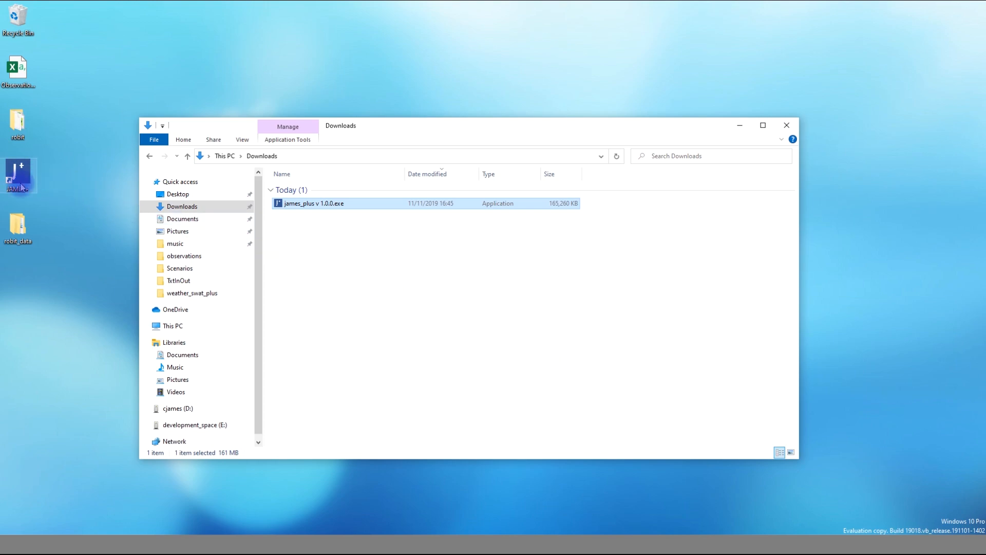
pyautogui.press('super')
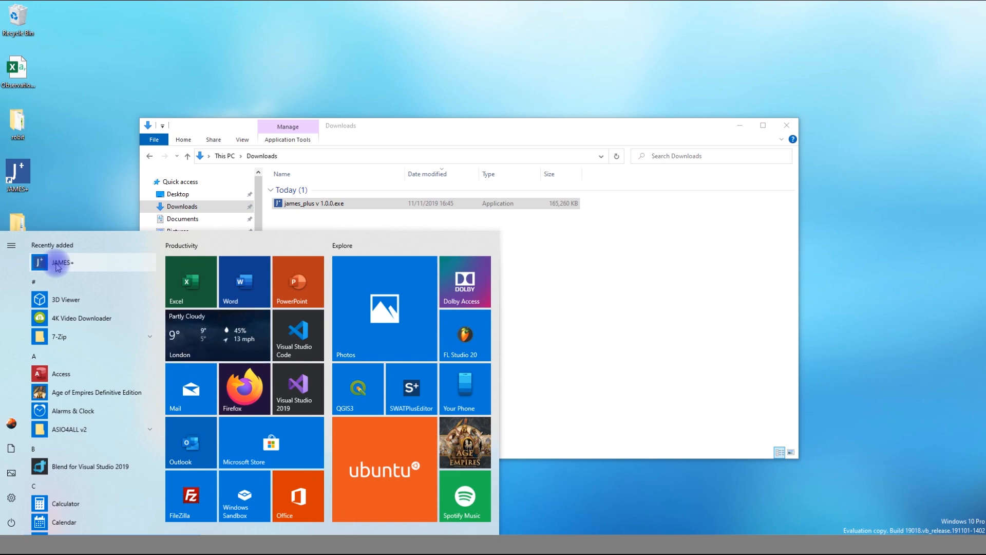
pyautogui.click(17, 175)
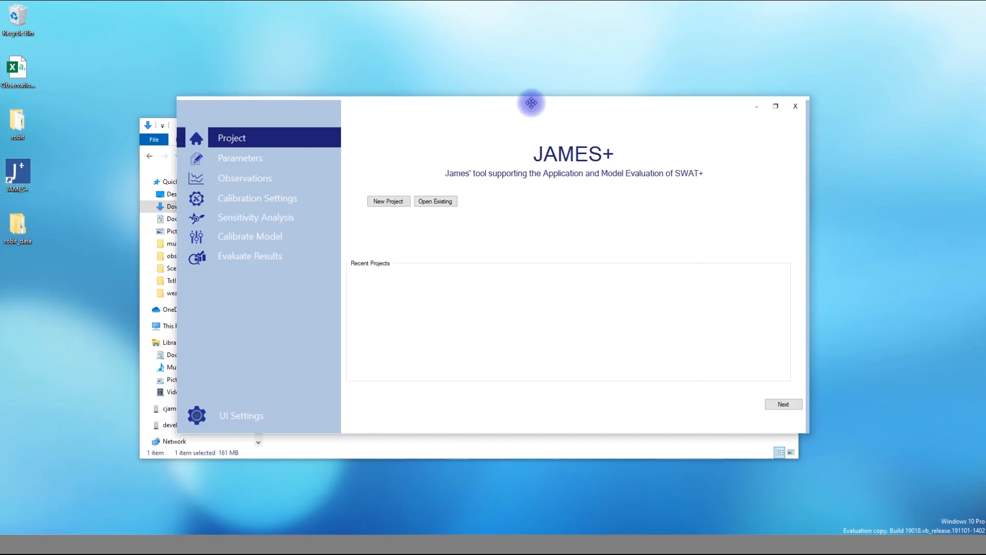
pyautogui.moveTo(531, 103); pyautogui.dragTo(466, 148)
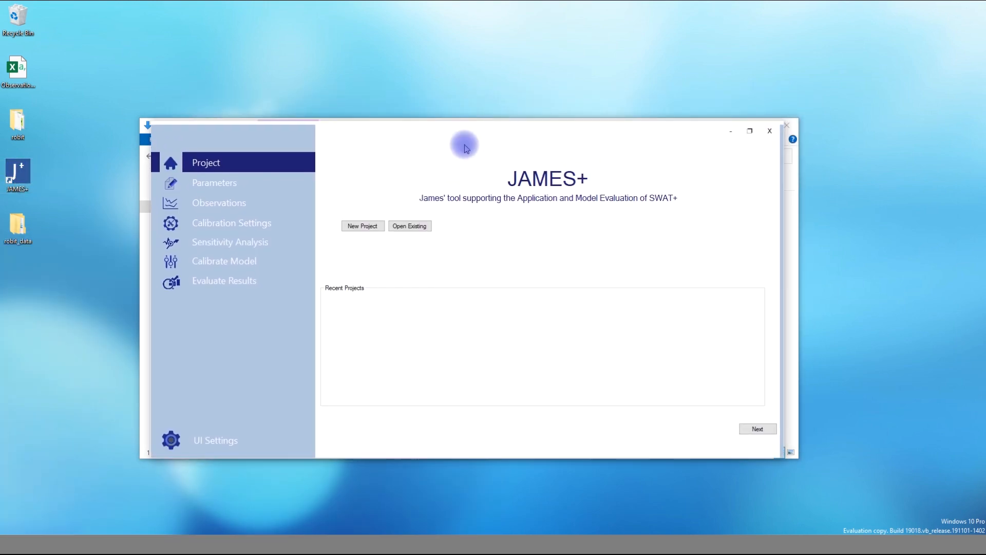
# Try out the Dark, White and Red interface themes, saving each one in turn.
pyautogui.click(240, 440)
pyautogui.click(356, 208)
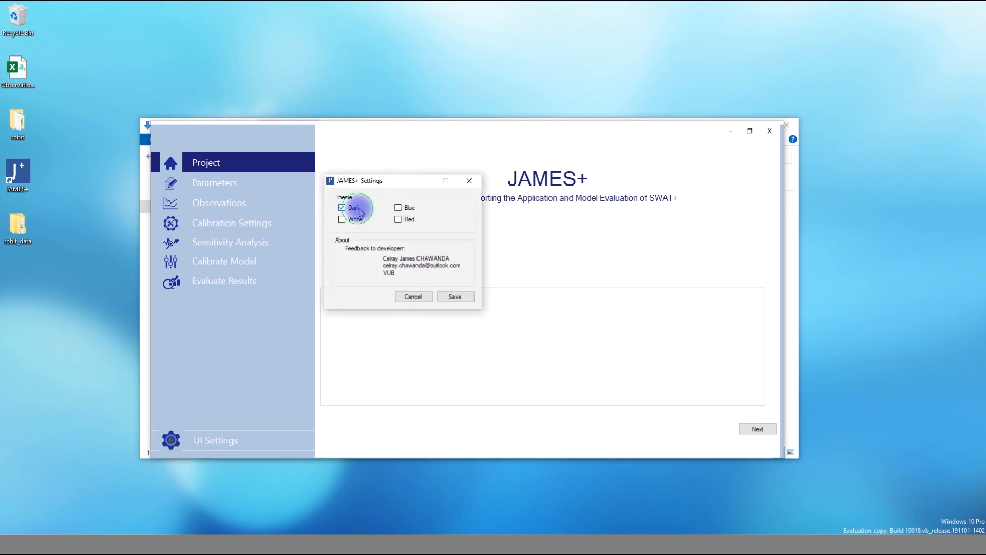
pyautogui.click(450, 295)
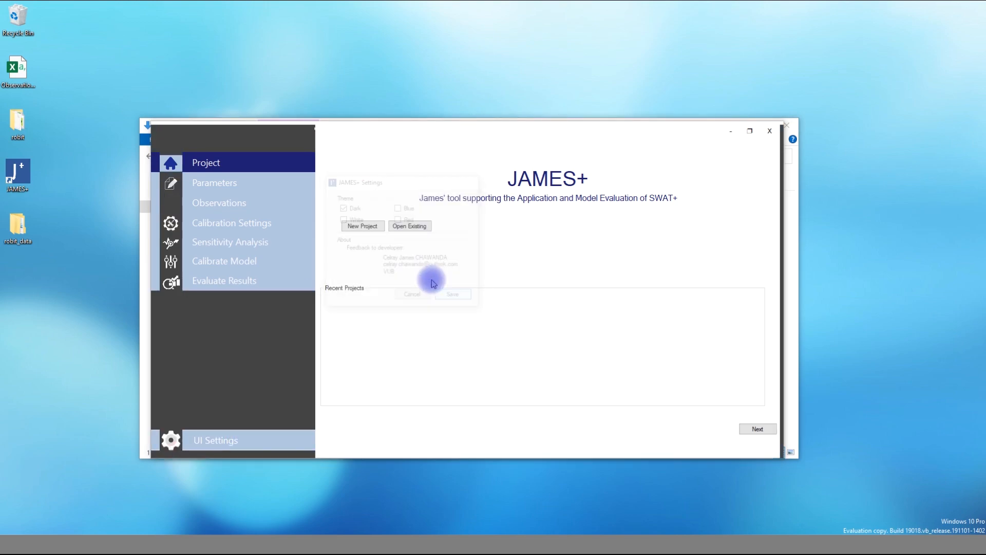
pyautogui.click(233, 440)
pyautogui.click(342, 220)
pyautogui.click(455, 297)
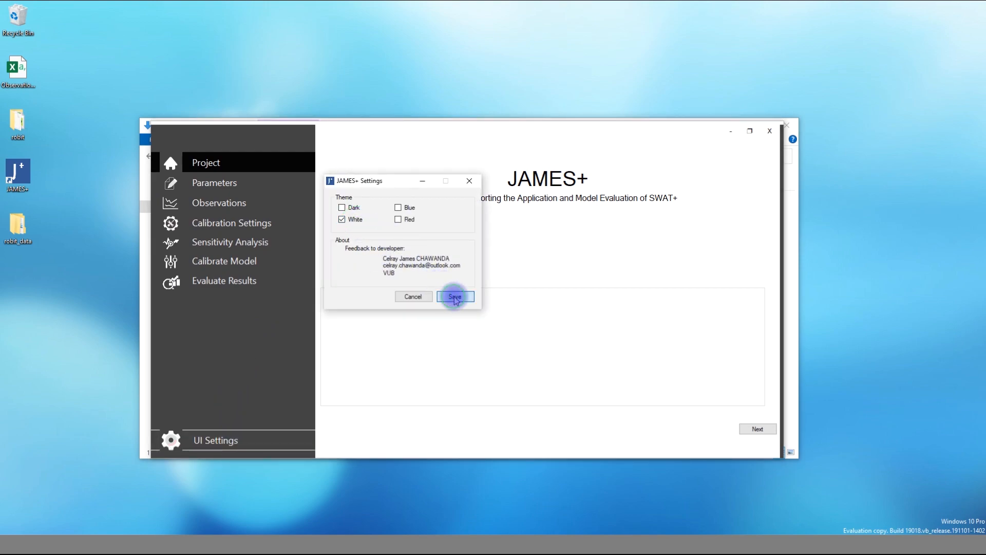
pyautogui.click(239, 437)
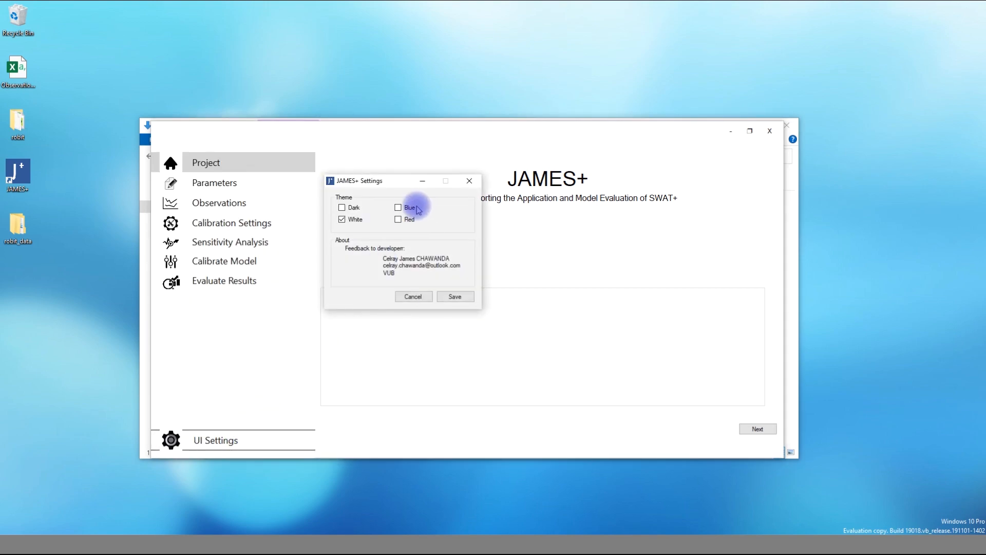
pyautogui.click(406, 219)
pyautogui.click(452, 297)
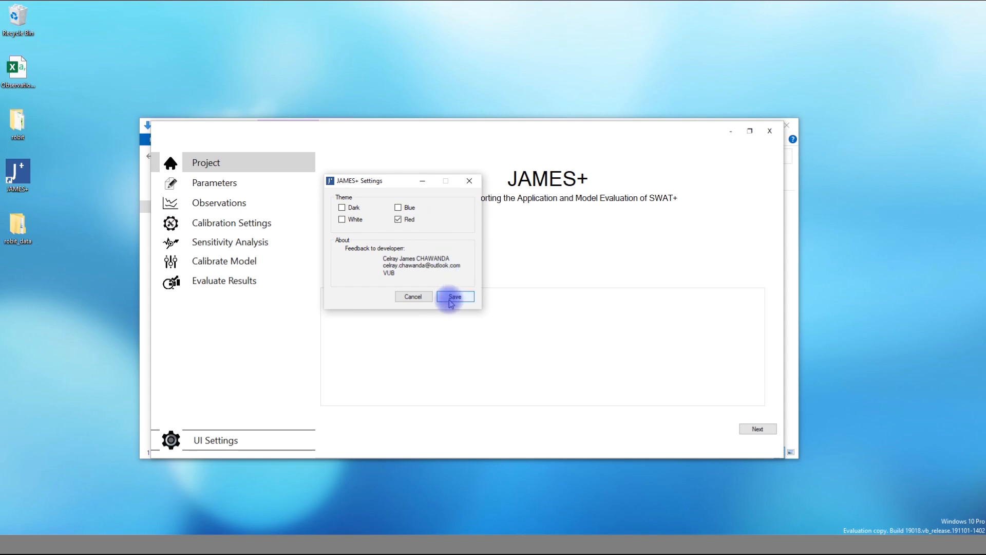
# Set the interface theme to Blue and save the settings.
pyautogui.click(258, 438)
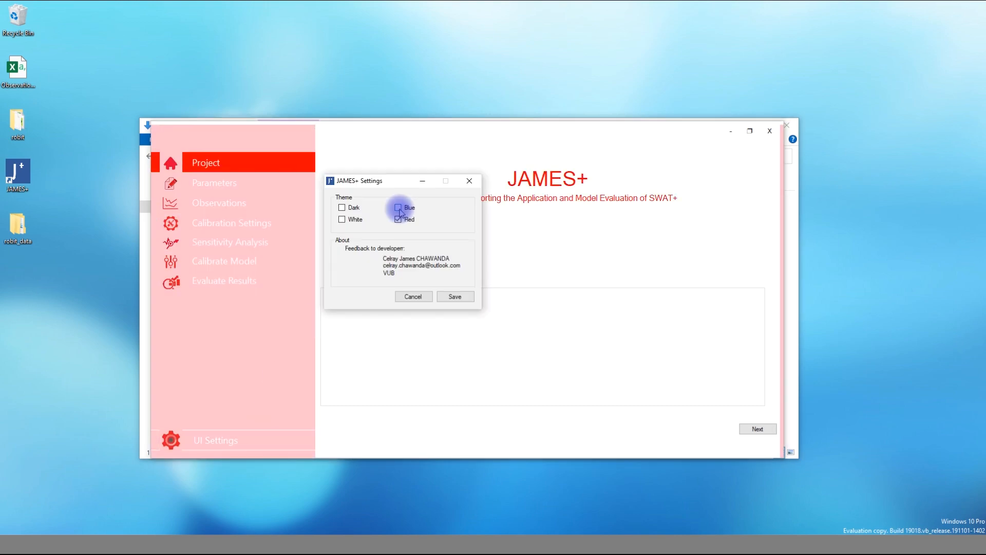
pyautogui.click(398, 207)
pyautogui.click(455, 297)
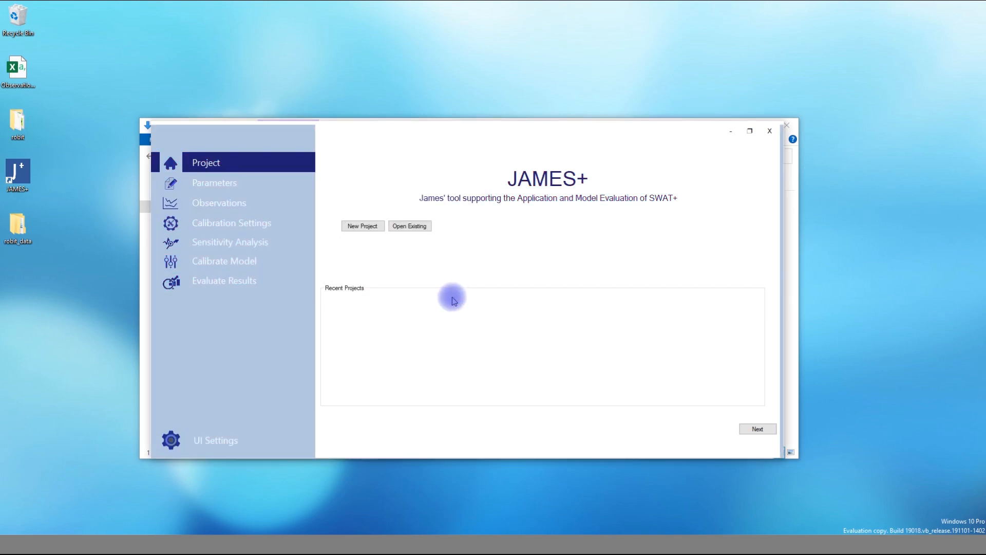
# Minimize the Downloads window, and reposition and enlarge the JAMES+ window on the desktop.
pyautogui.click(786, 265)
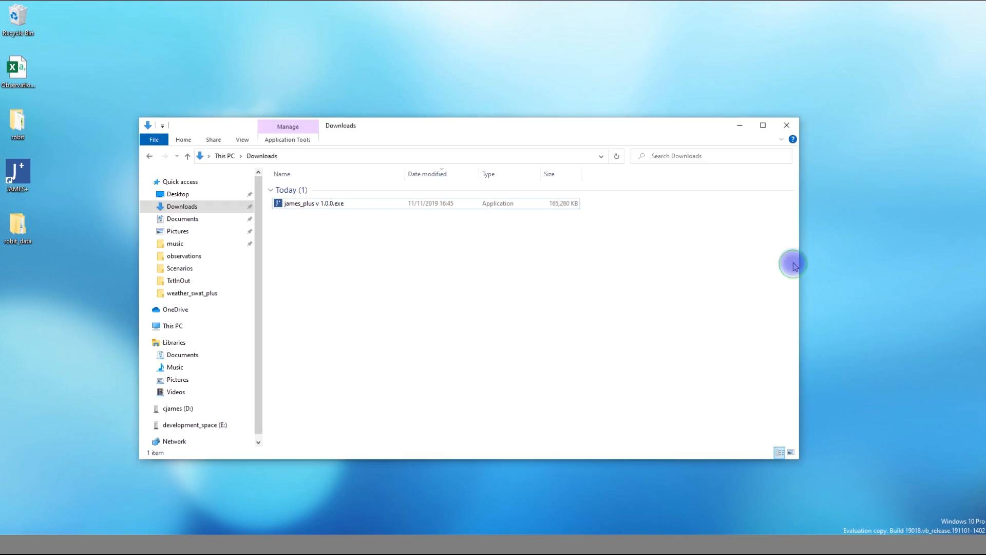
pyautogui.click(740, 126)
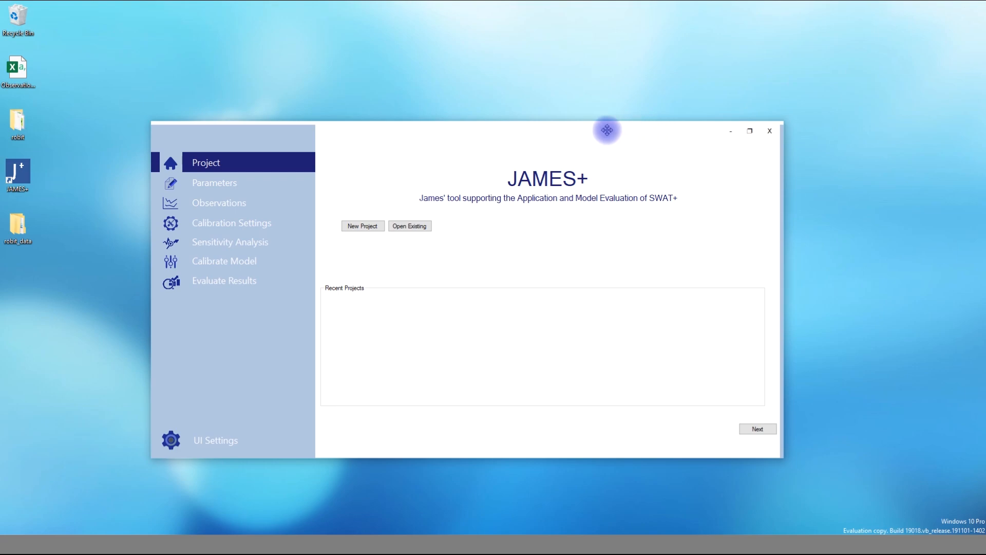
pyautogui.moveTo(607, 130); pyautogui.dragTo(537, 76)
pyautogui.moveTo(714, 403); pyautogui.dragTo(891, 475)
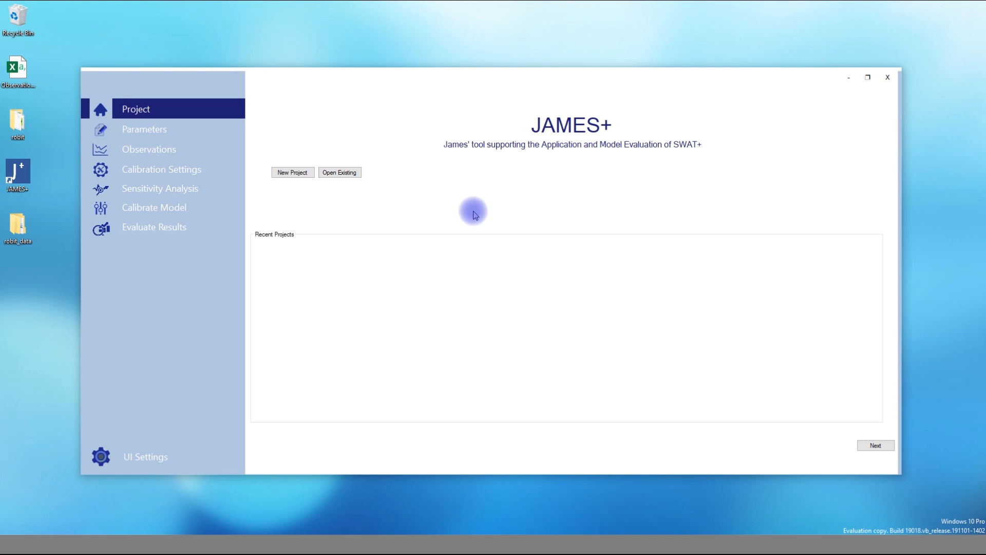
# Start a new project and set its TxtInOut path to the robit\Scenarios\Default\TxtInOut folder on the Desktop.
pyautogui.click(300, 175)
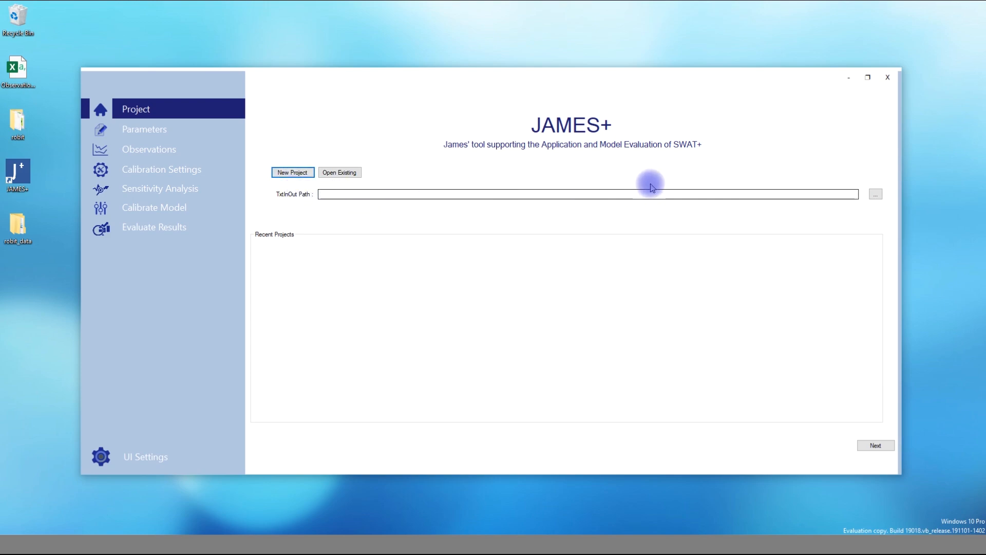
pyautogui.click(874, 194)
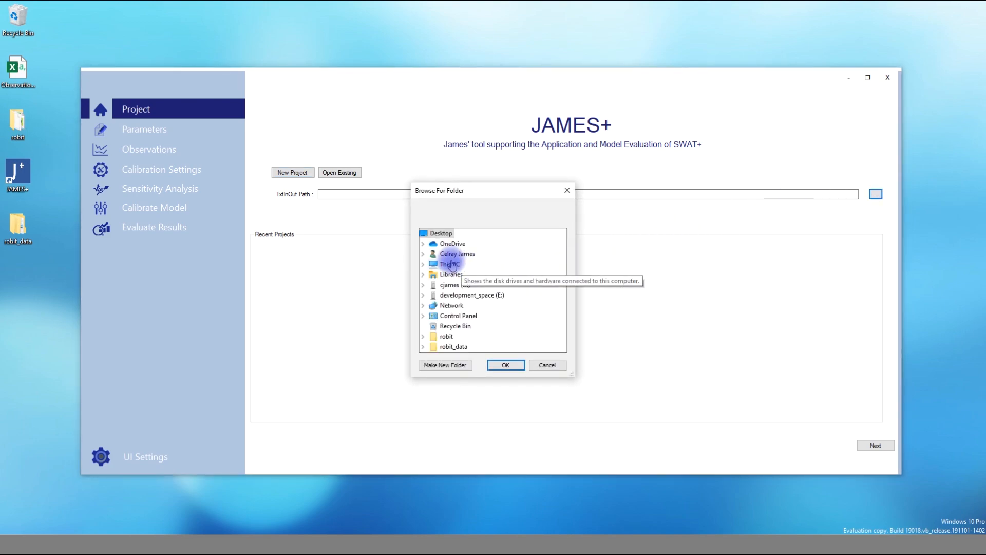
pyautogui.click(425, 339)
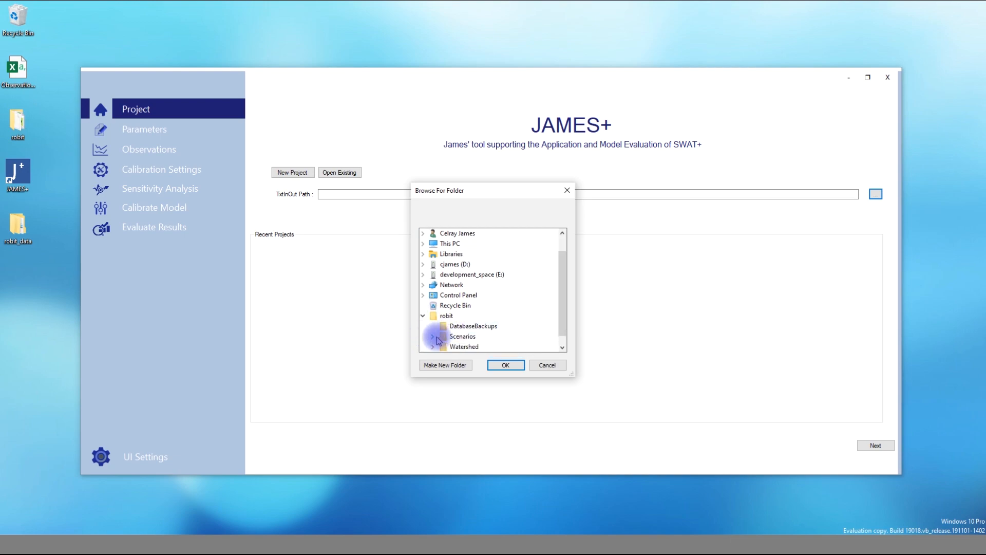
pyautogui.click(433, 333)
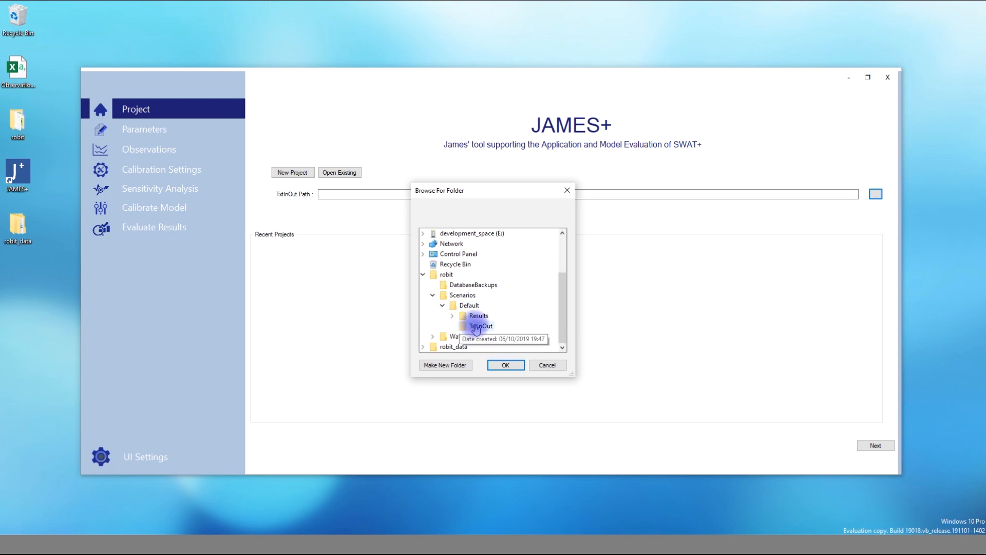
pyautogui.click(483, 327)
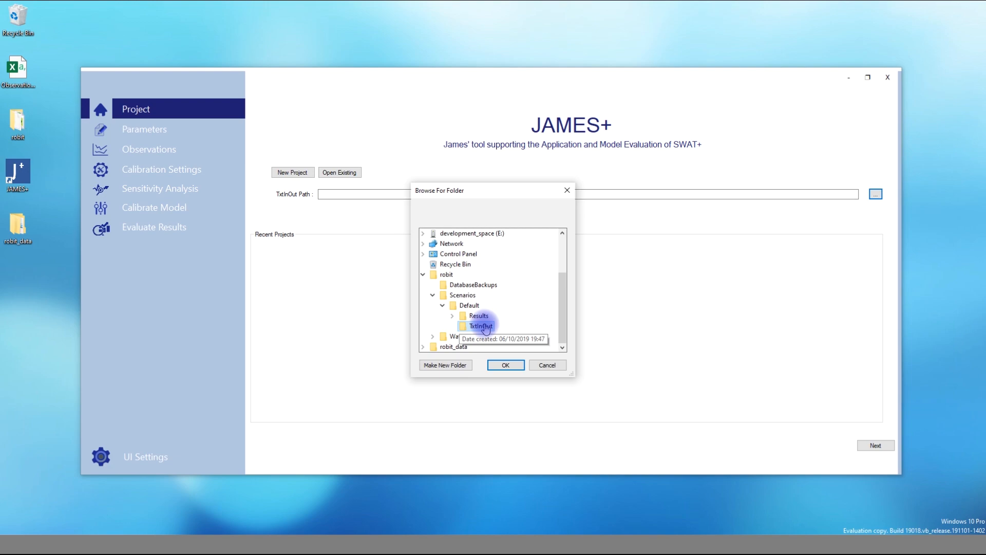
pyautogui.click(506, 365)
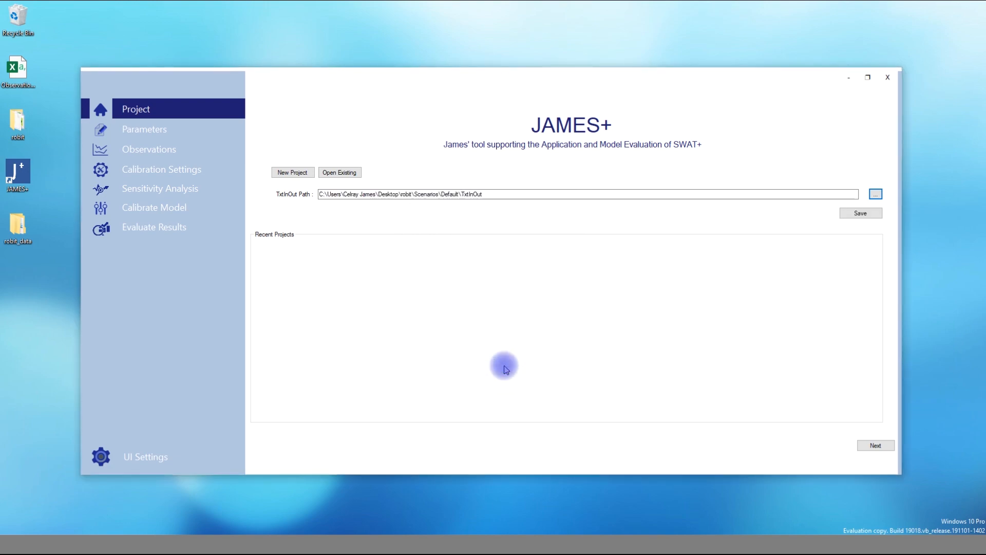
# Save the JAMES+ project to the Desktop under the name robit_calibration.
pyautogui.click(862, 215)
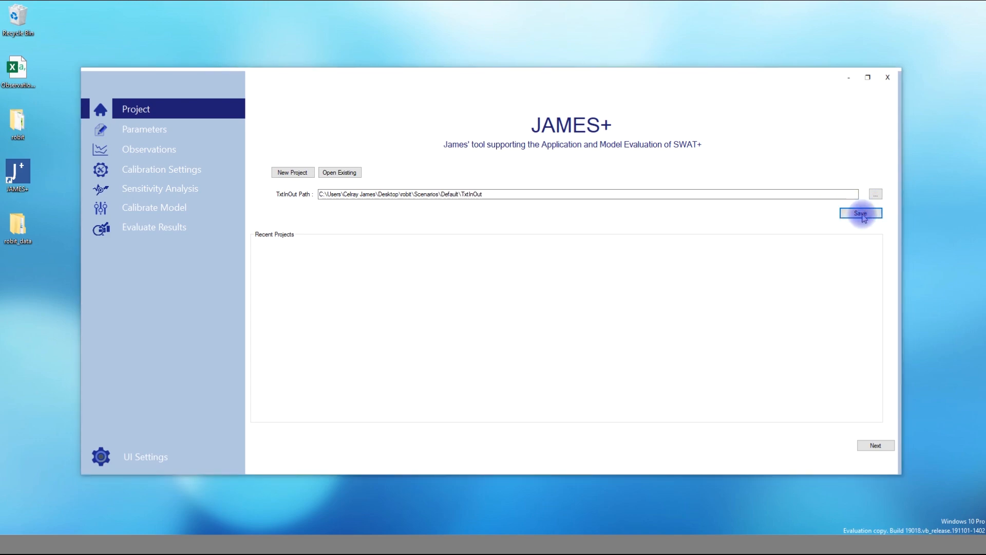
pyautogui.click(122, 156)
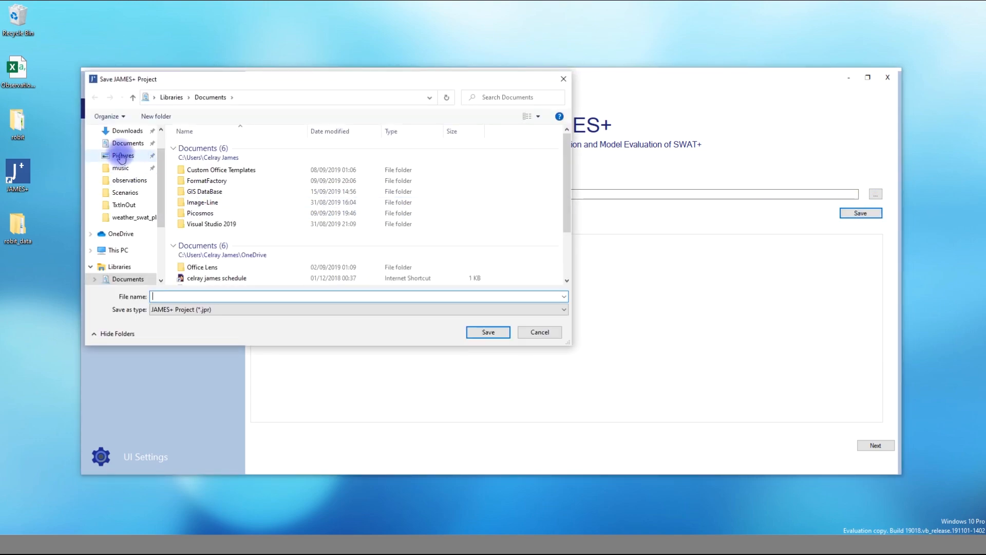
pyautogui.scroll(2, 122, 157)
pyautogui.click(123, 151)
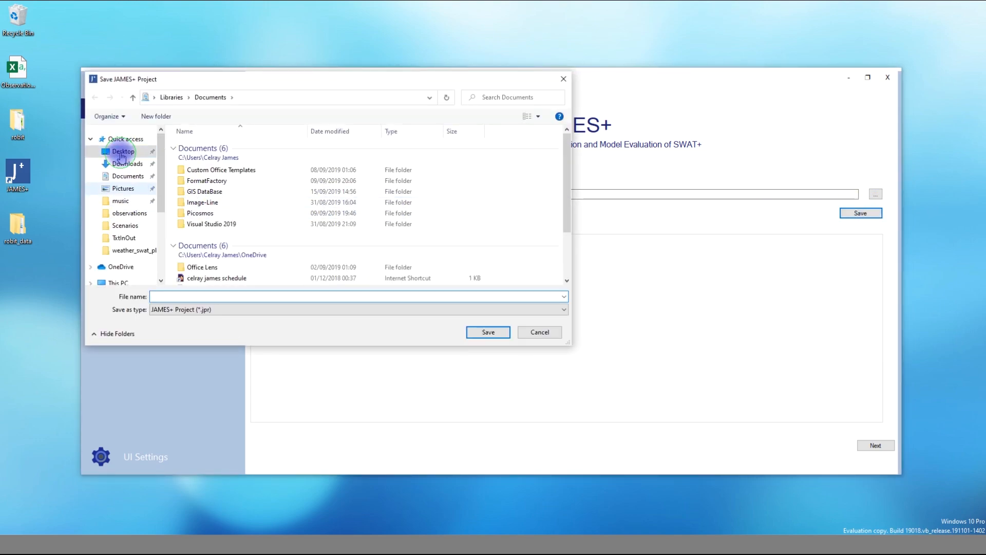
pyautogui.click(226, 295)
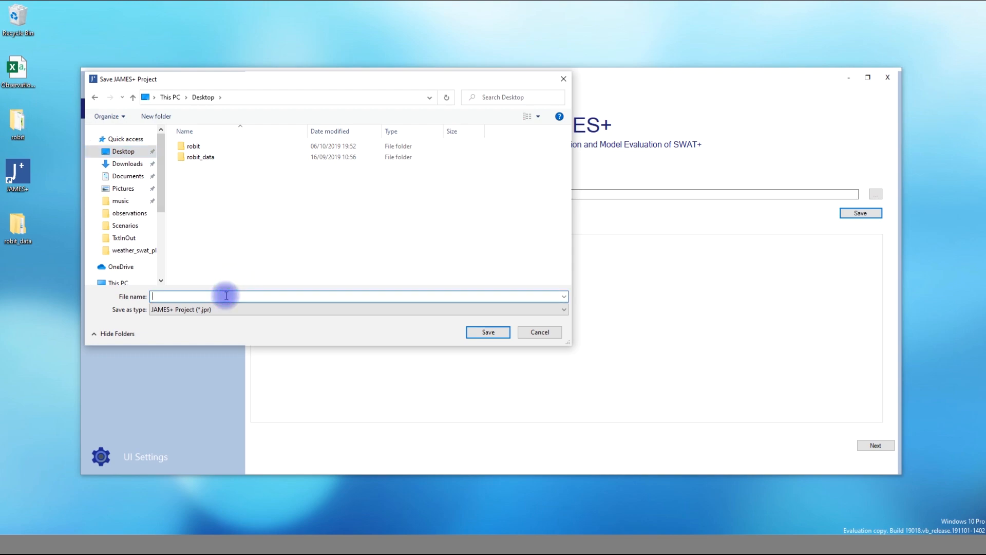
pyautogui.write('robit')
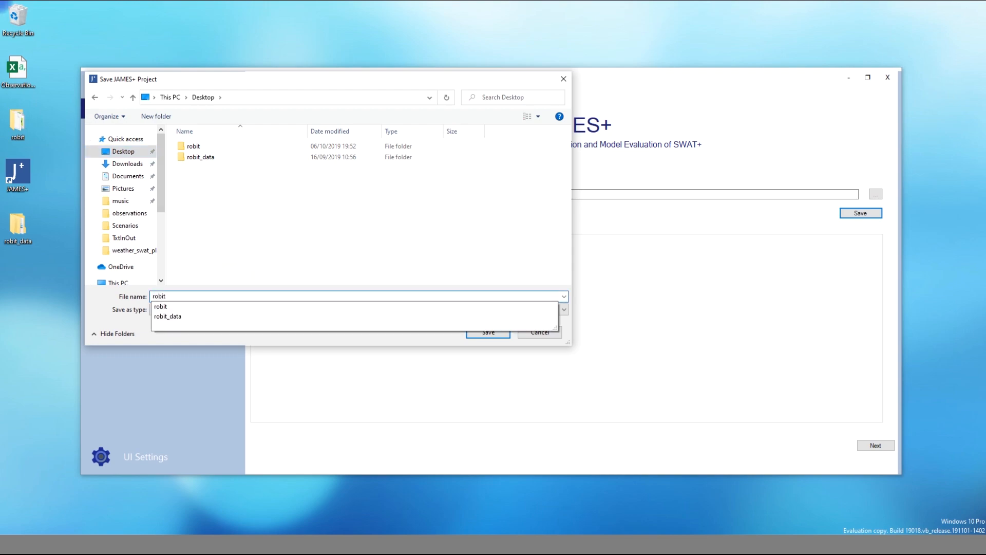
pyautogui.write('_calibra')
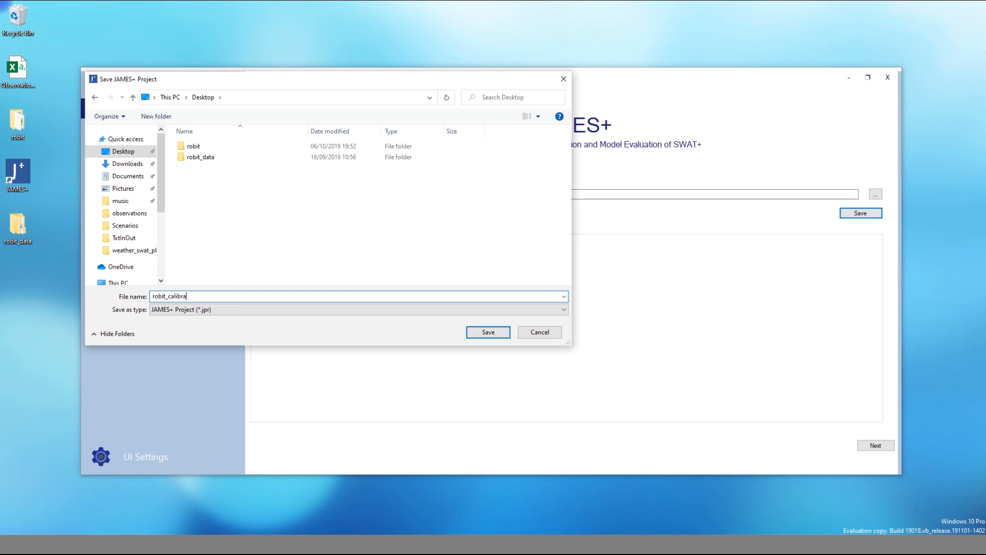
pyautogui.write('tion')
pyautogui.click(492, 333)
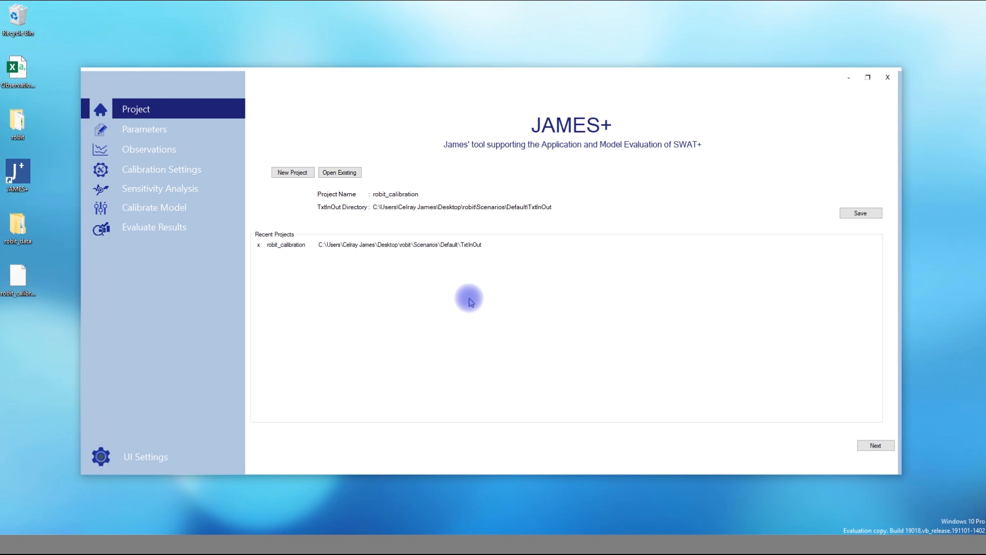
# Close and relaunch JAMES+, reopening the robit_calibration project from the recent projects.
pyautogui.click(453, 246)
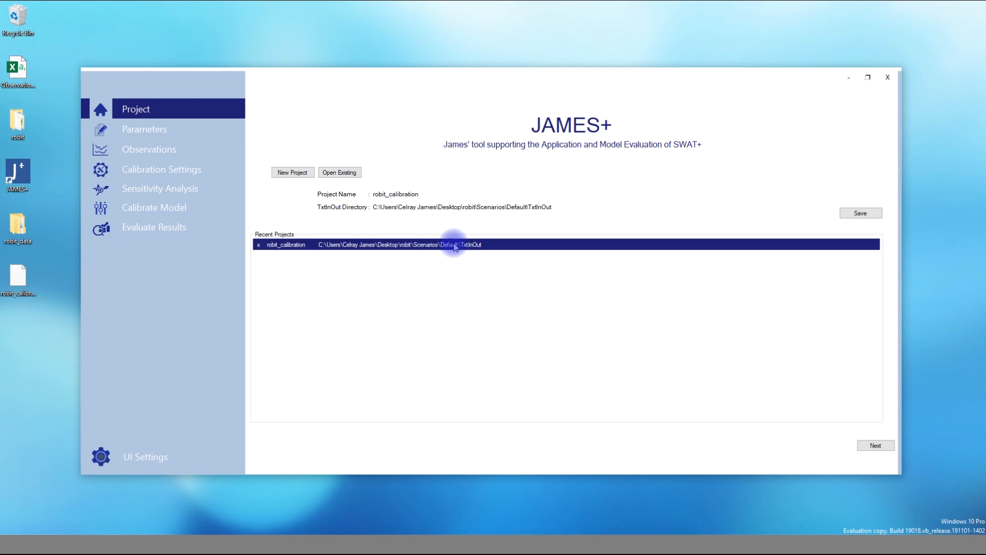
pyautogui.click(888, 78)
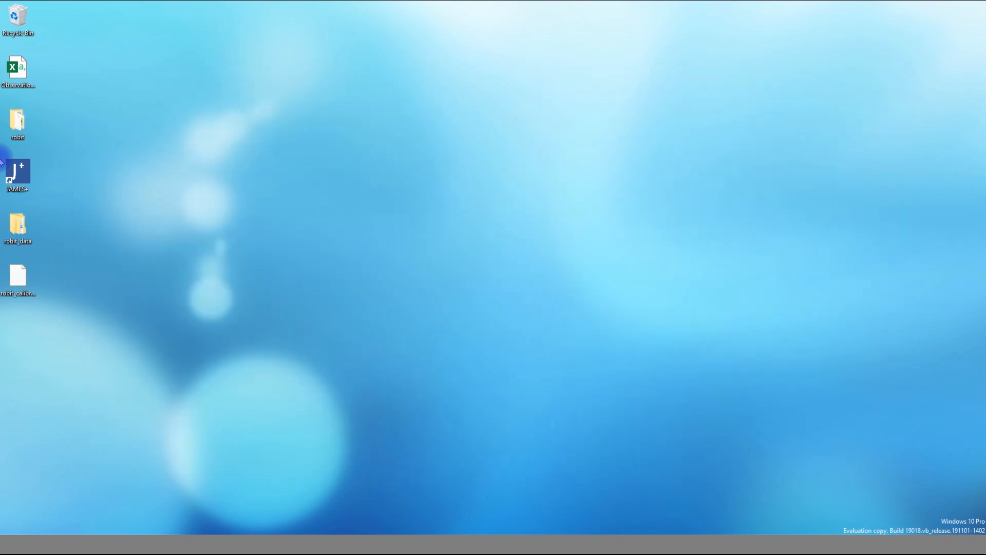
pyautogui.doubleClick(26, 173)
pyautogui.click(508, 273)
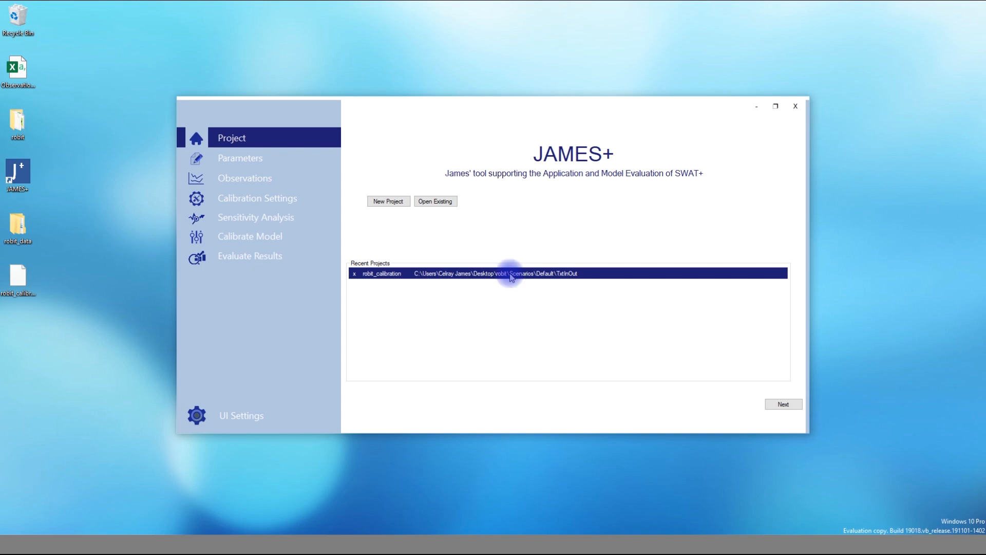
pyautogui.doubleClick(510, 276)
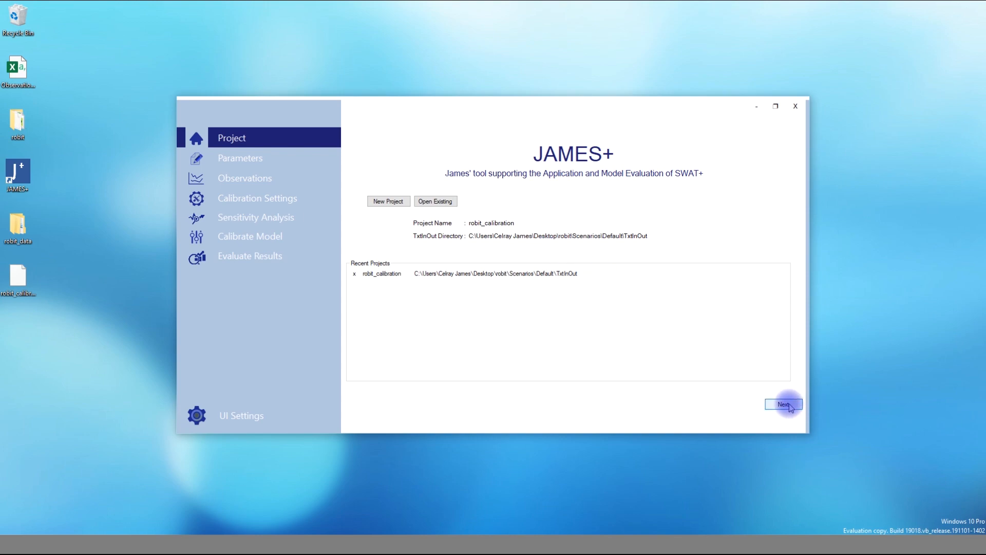
# Proceed to parameter selection and add the HRU parameter cn2 with a Percent change from -20 to 20 for all objects.
pyautogui.click(786, 405)
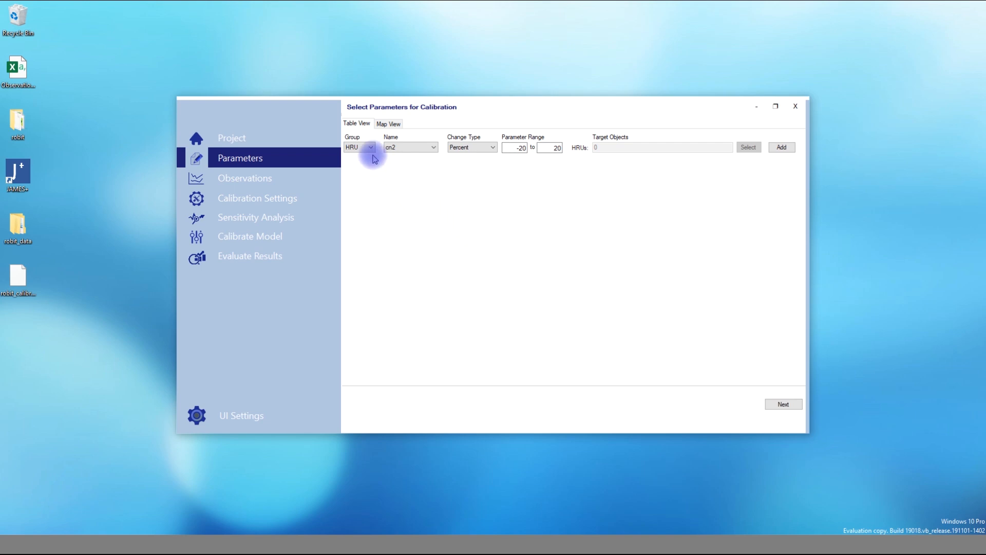
pyautogui.click(370, 148)
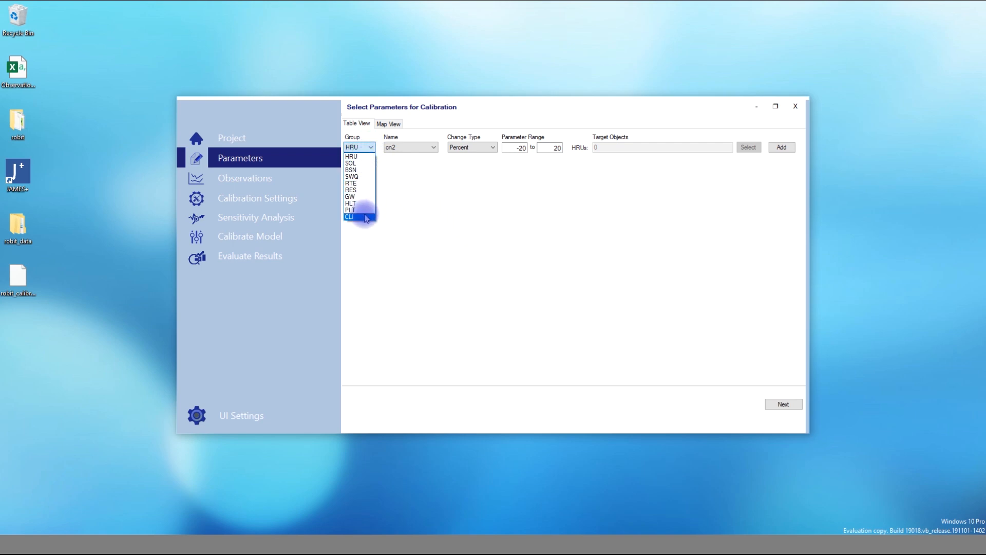
pyautogui.click(351, 156)
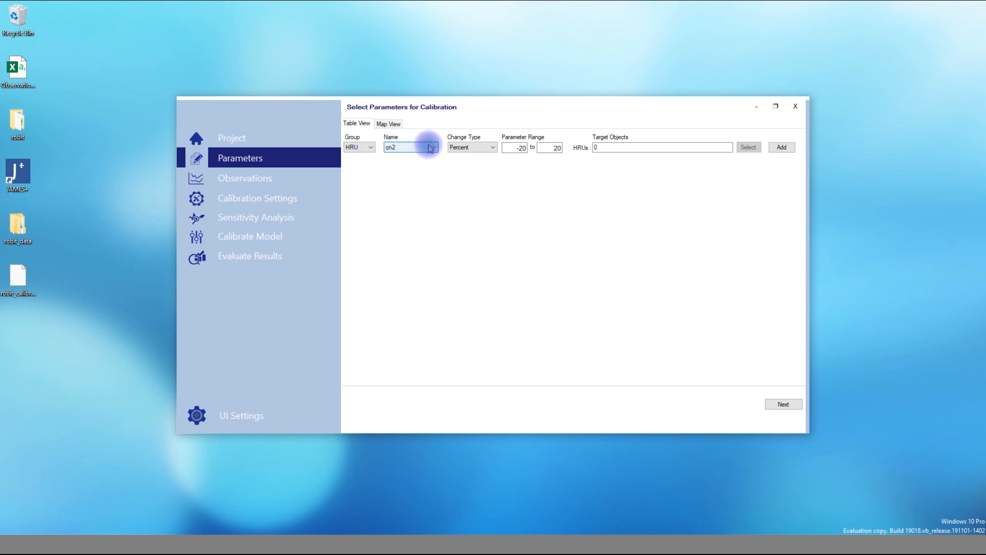
pyautogui.click(431, 148)
pyautogui.click(417, 155)
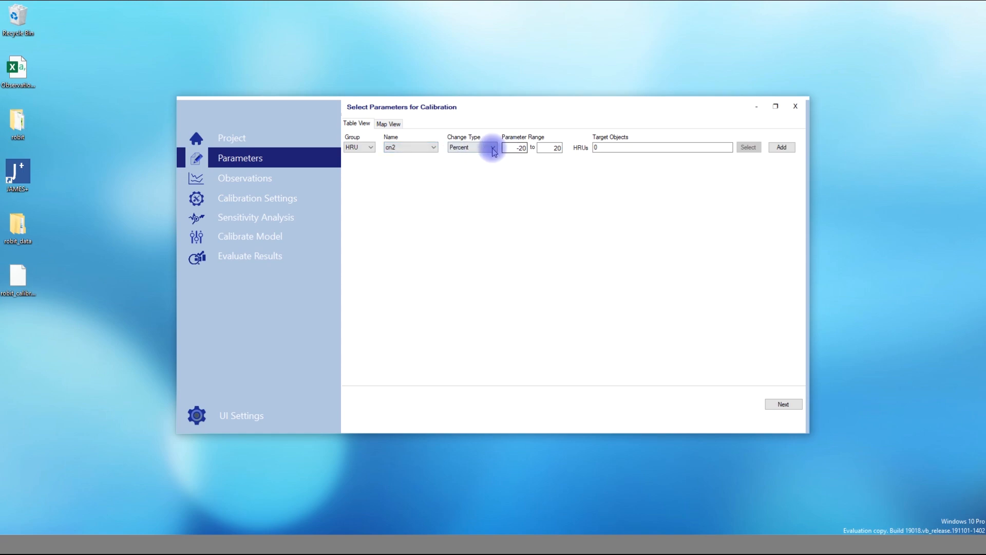
pyautogui.click(488, 149)
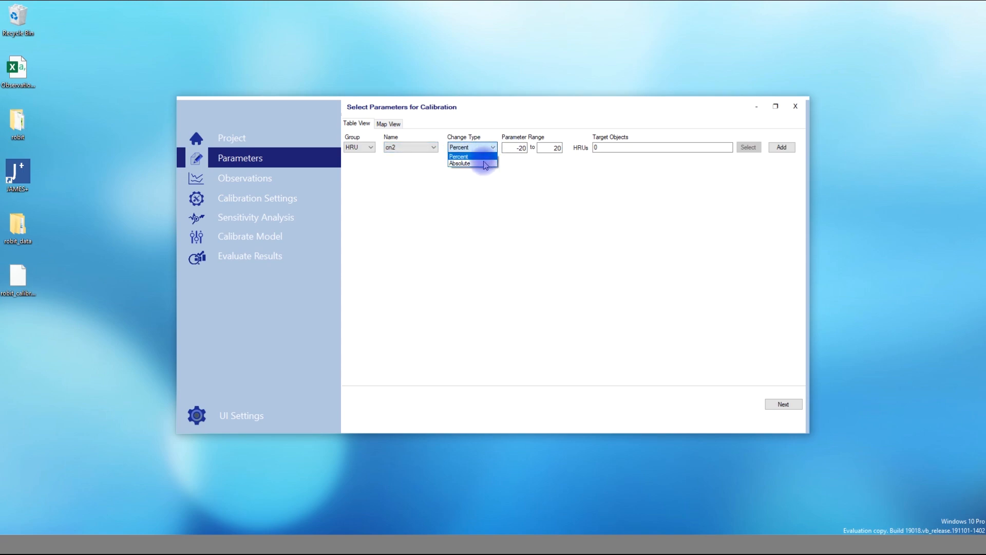
pyautogui.click(481, 149)
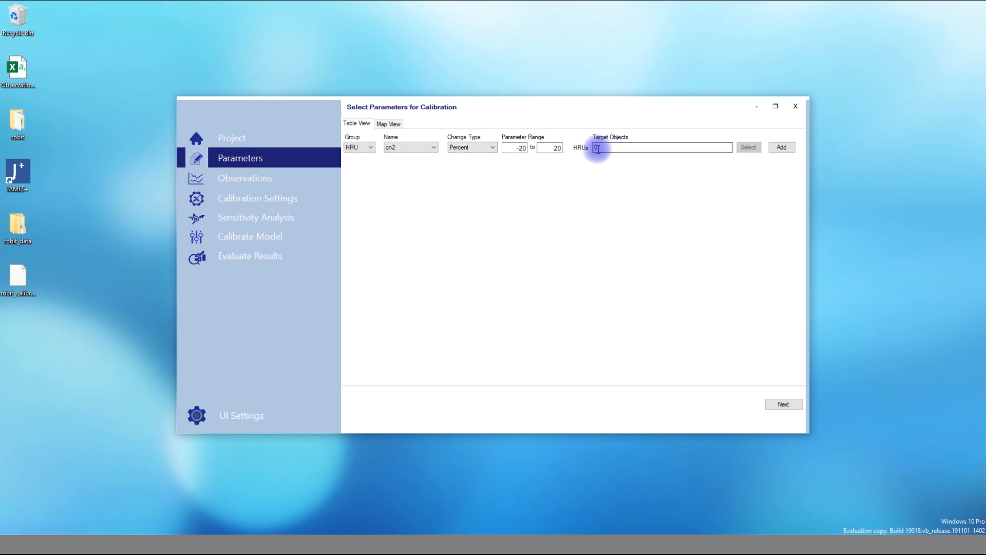
pyautogui.click(595, 147)
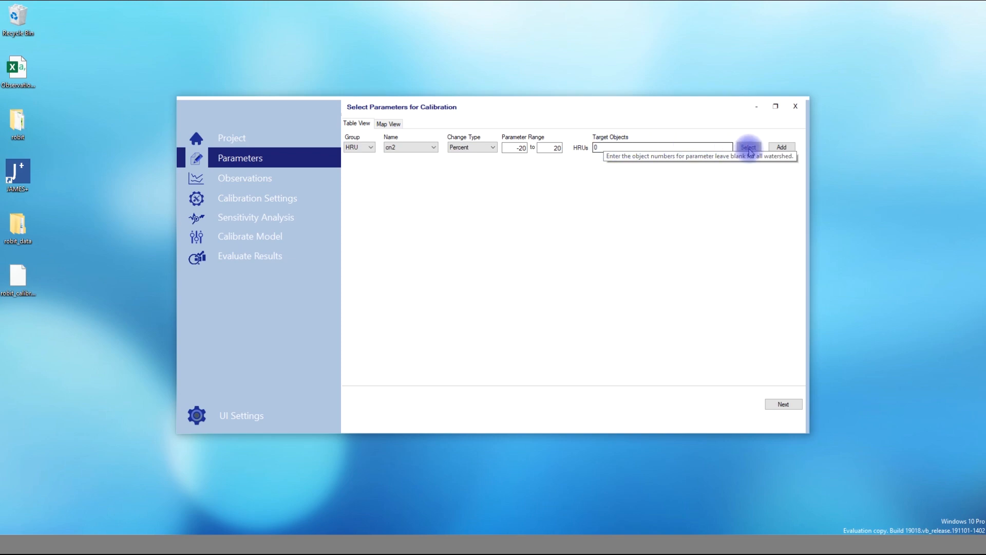
pyautogui.click(782, 147)
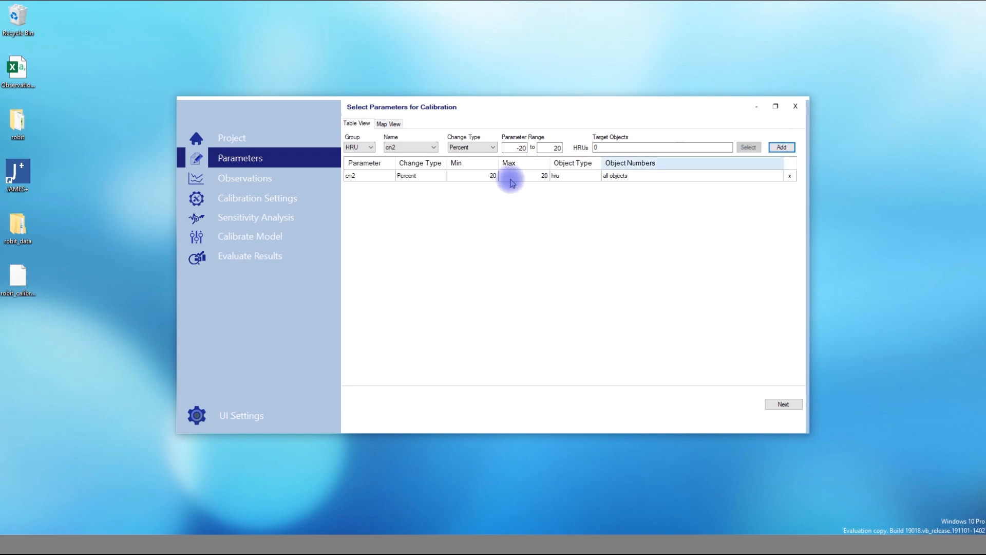
# Add the HRU parameter esco with an Absolute change ranging from -0.4 to 0.01 for all objects.
pyautogui.click(429, 148)
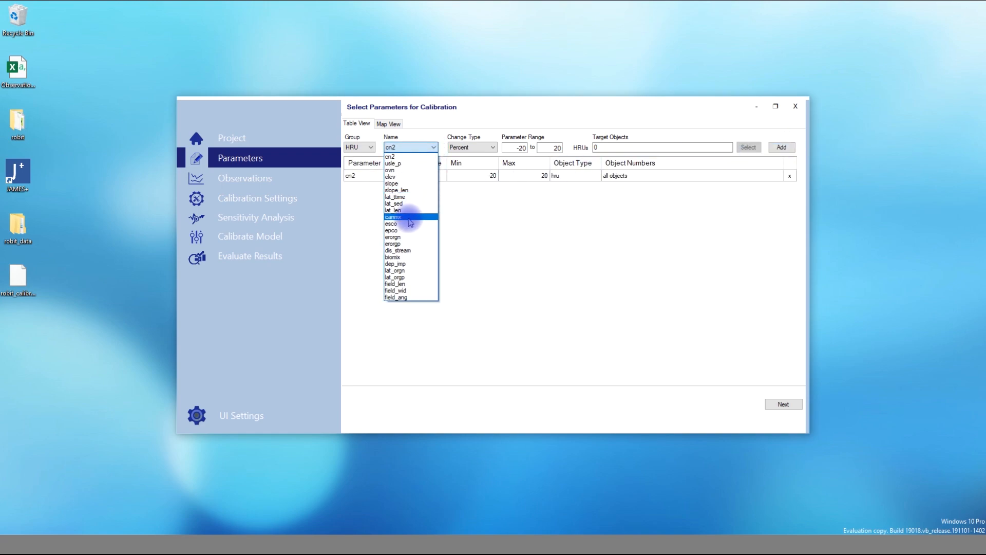
pyautogui.click(418, 224)
pyautogui.click(479, 149)
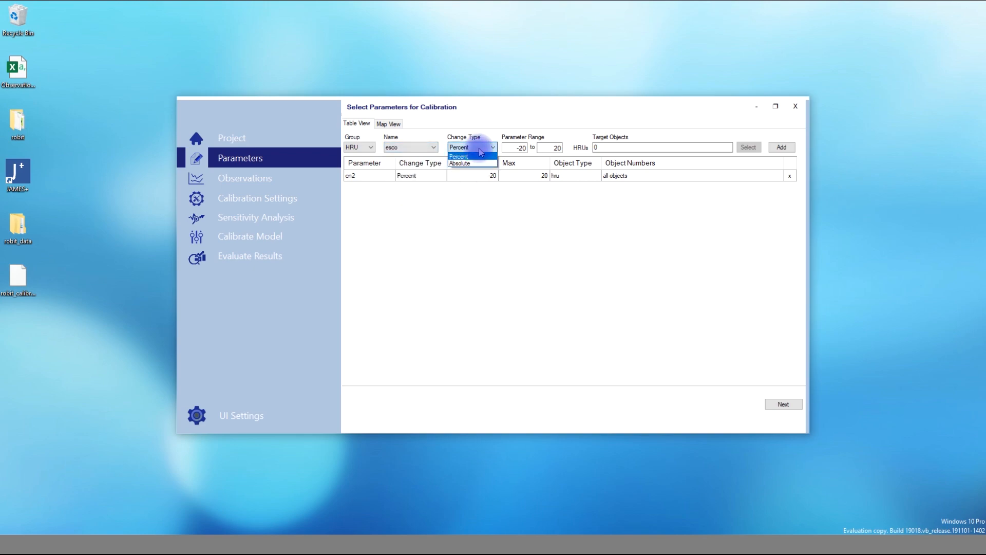
pyautogui.click(479, 164)
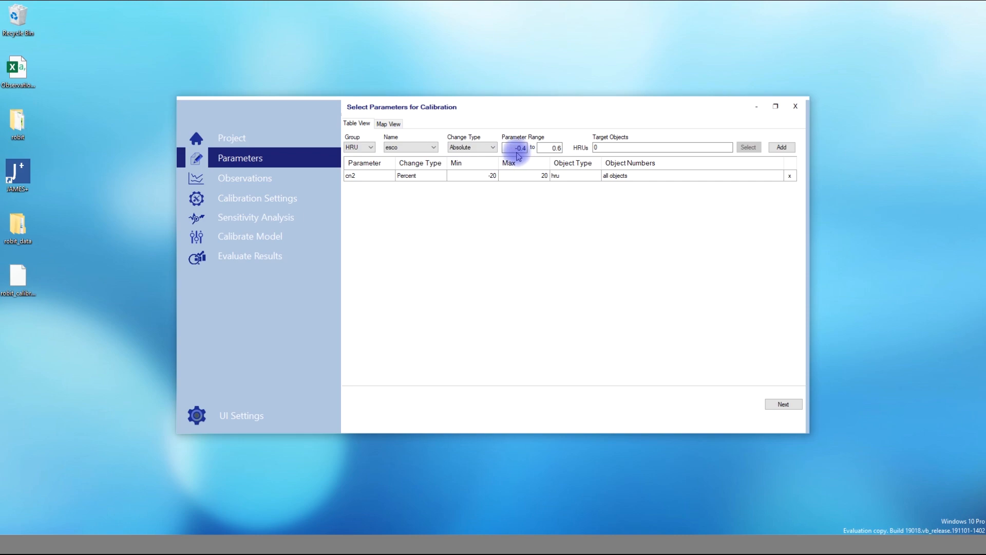
pyautogui.click(547, 149)
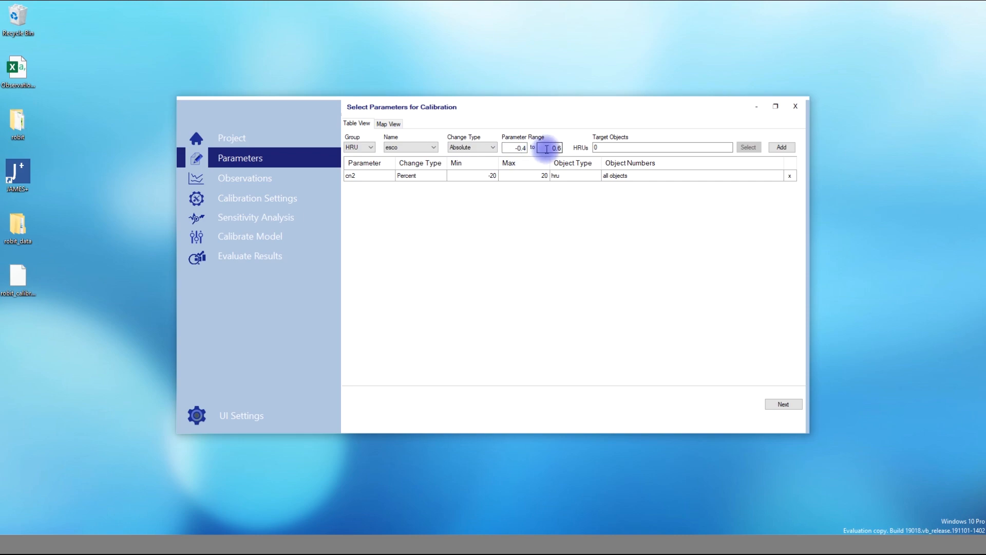
pyautogui.moveTo(546, 149); pyautogui.dragTo(590, 150)
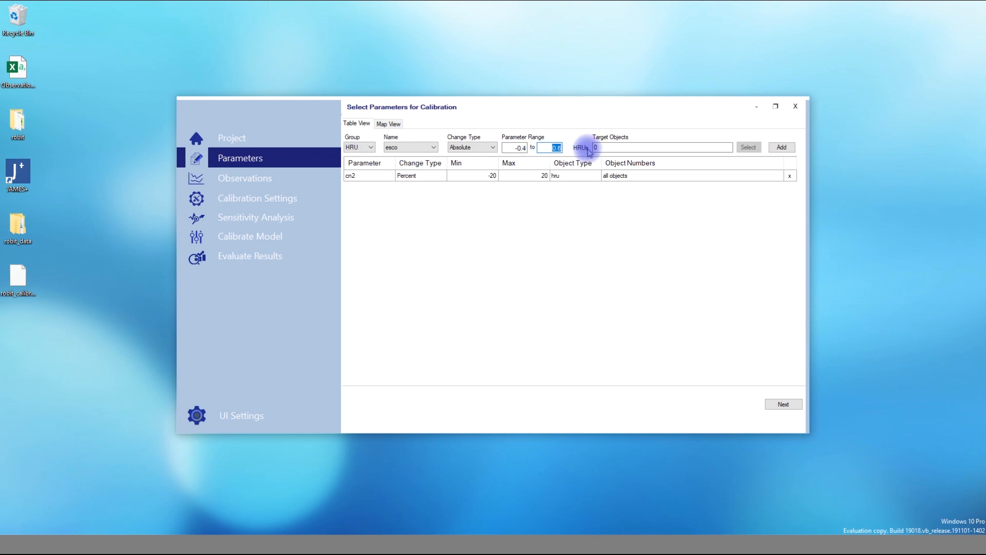
pyautogui.write('01')
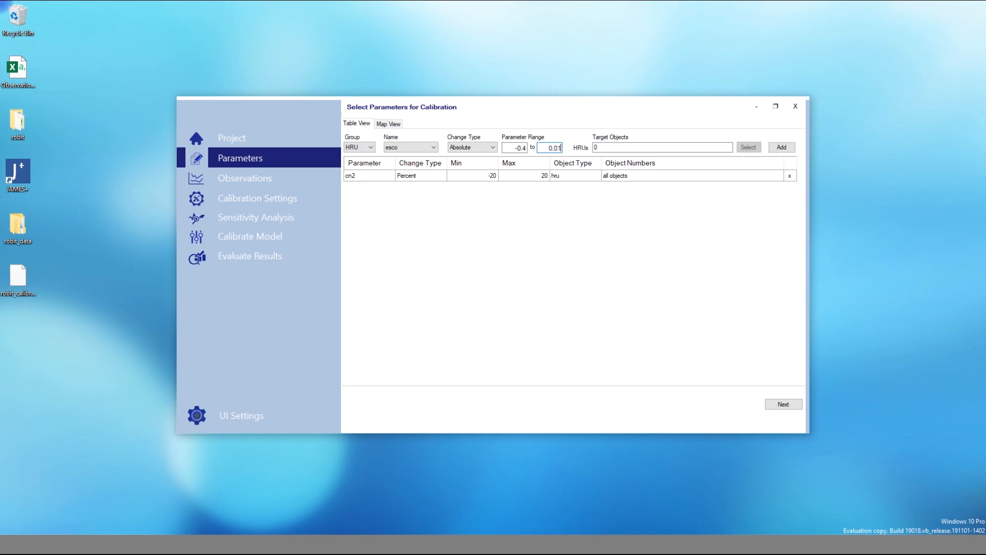
pyautogui.click(786, 148)
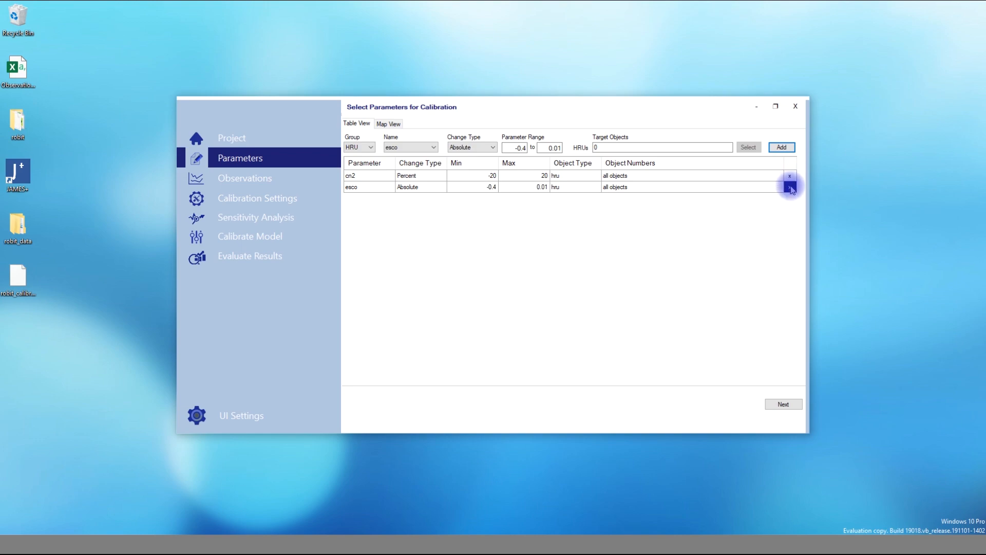
# Add the GW parameter alpha with a Percent change from -20 to 20 for all aquifers, and proceed to the observation data.
pyautogui.click(368, 149)
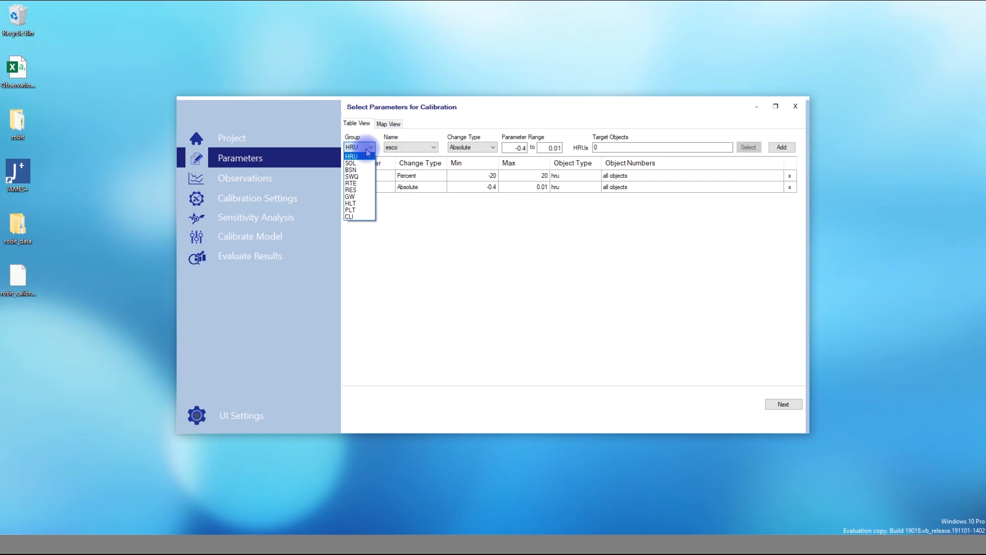
pyautogui.click(355, 199)
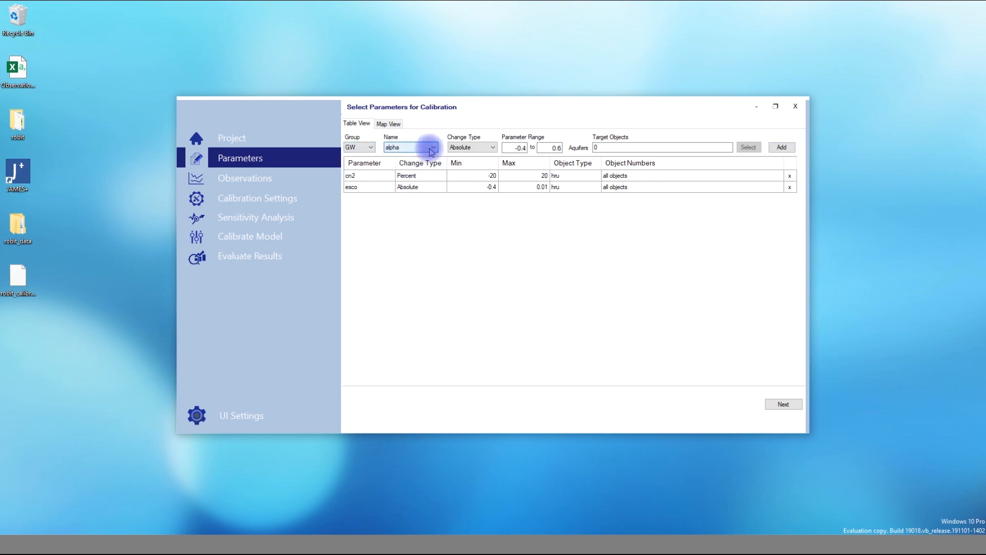
pyautogui.click(480, 149)
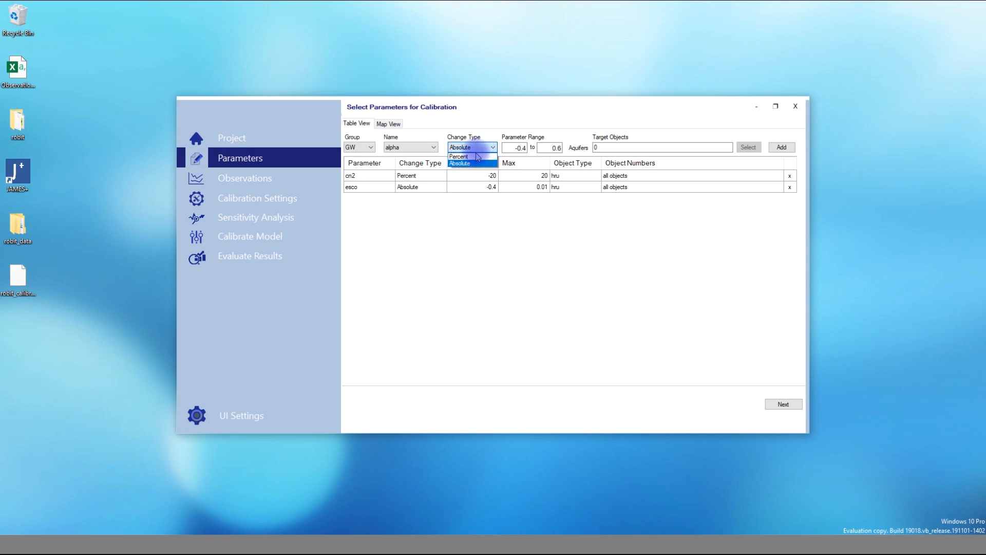
pyautogui.click(477, 156)
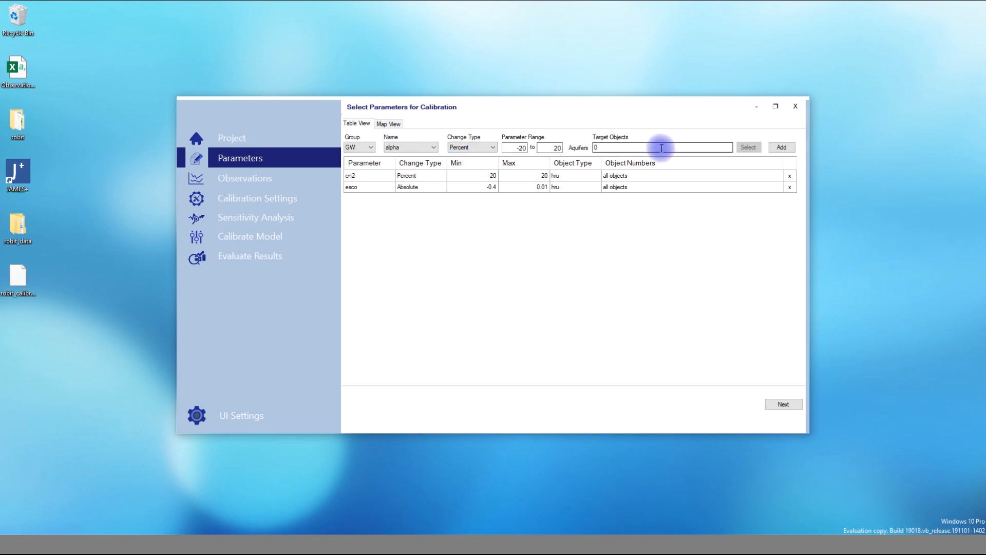
pyautogui.click(782, 148)
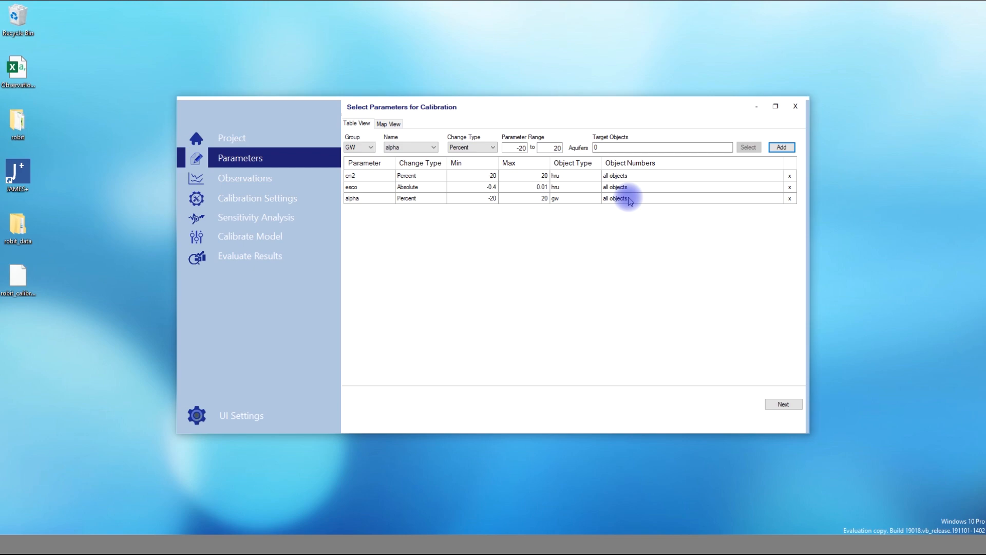
pyautogui.click(784, 405)
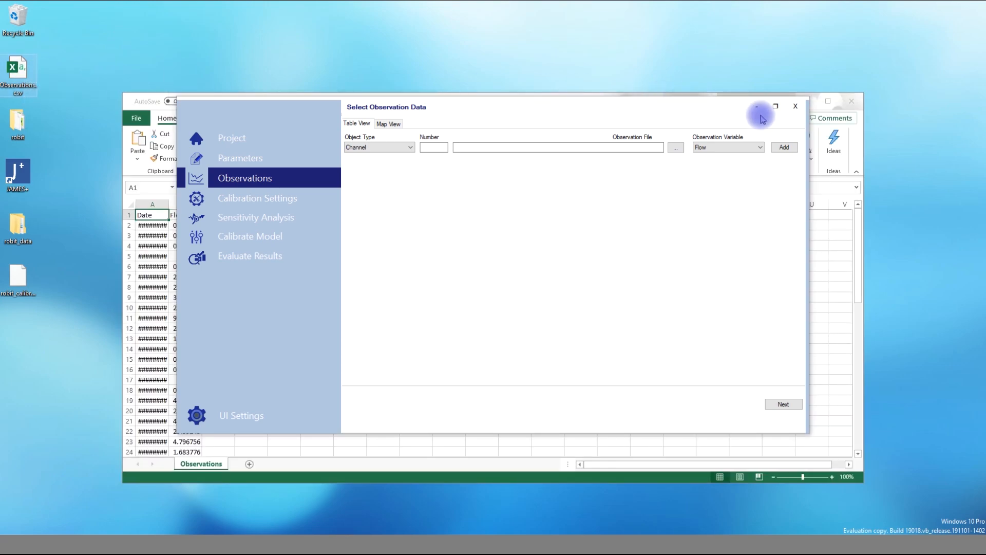
# Switch to Observations.csv in Excel, widen the Date column to read the dates and flows, and close the file without saving.
pyautogui.click(778, 105)
pyautogui.click(779, 101)
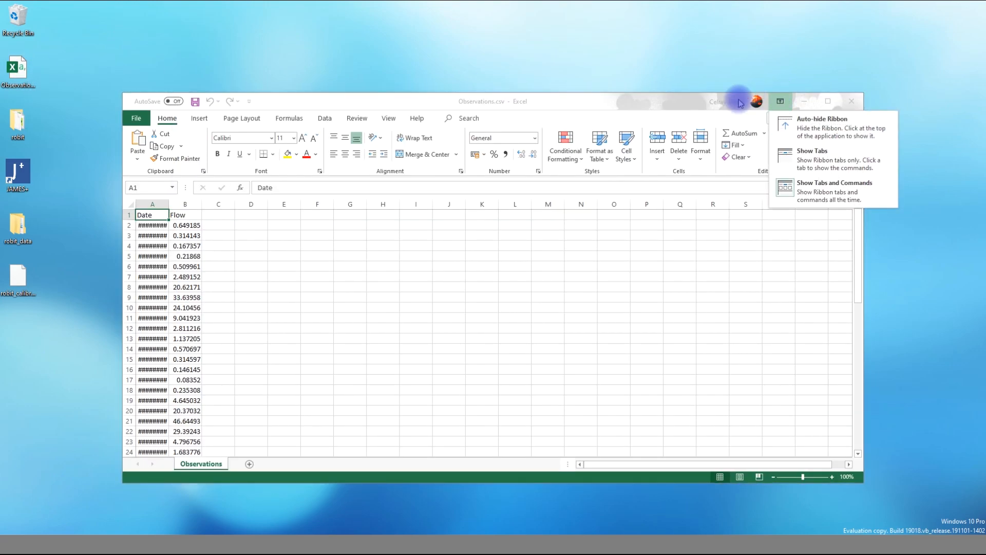
pyautogui.click(168, 204)
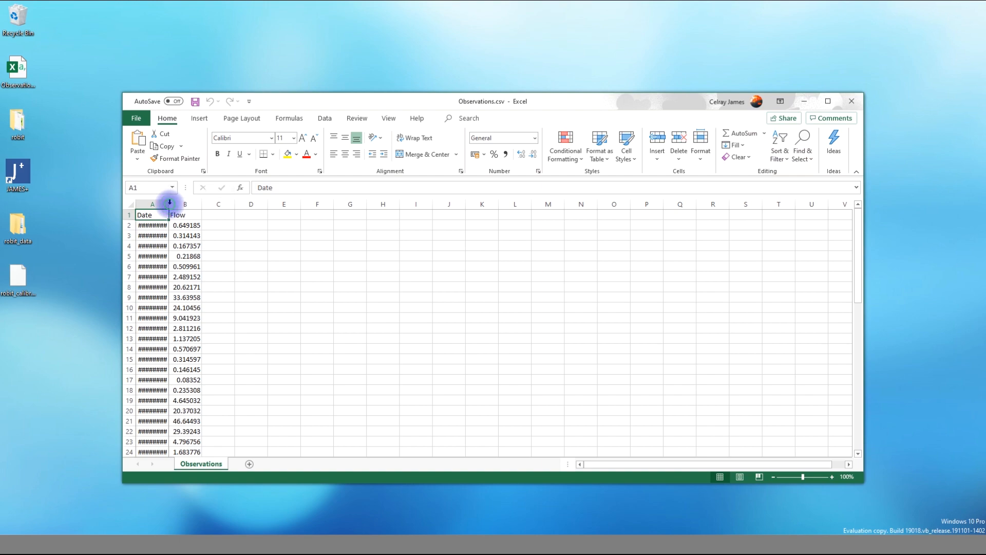
pyautogui.doubleClick(169, 204)
pyautogui.moveTo(174, 204); pyautogui.dragTo(190, 204)
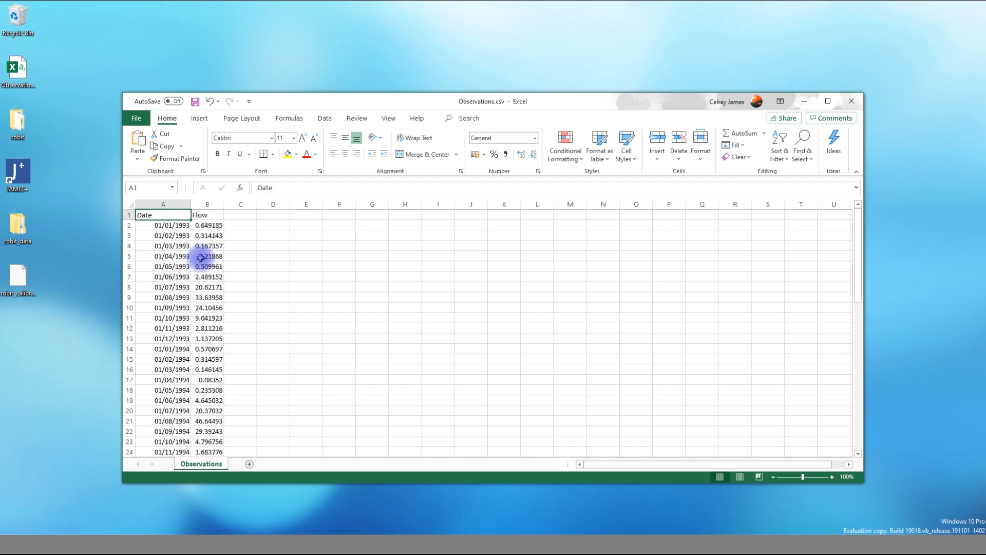
pyautogui.click(852, 101)
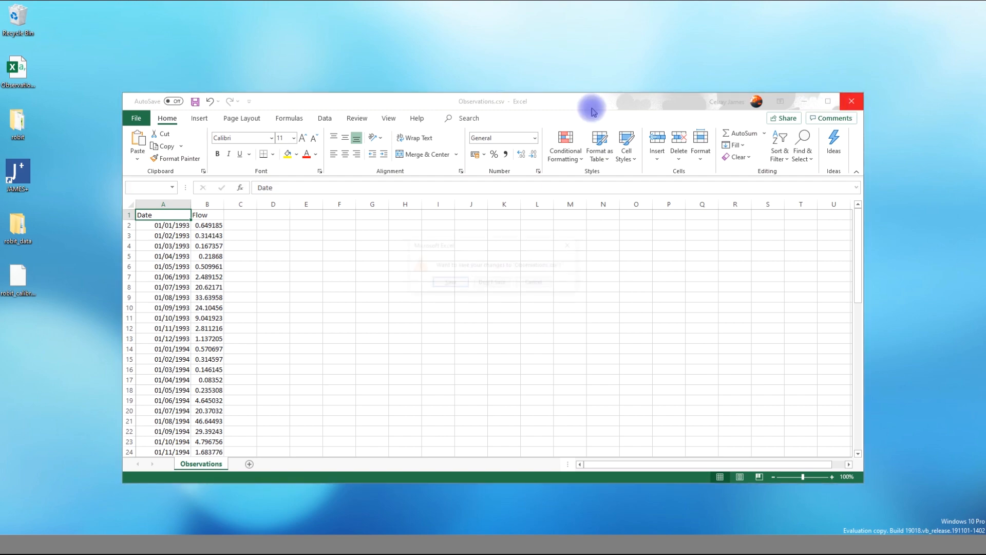
pyautogui.click(492, 283)
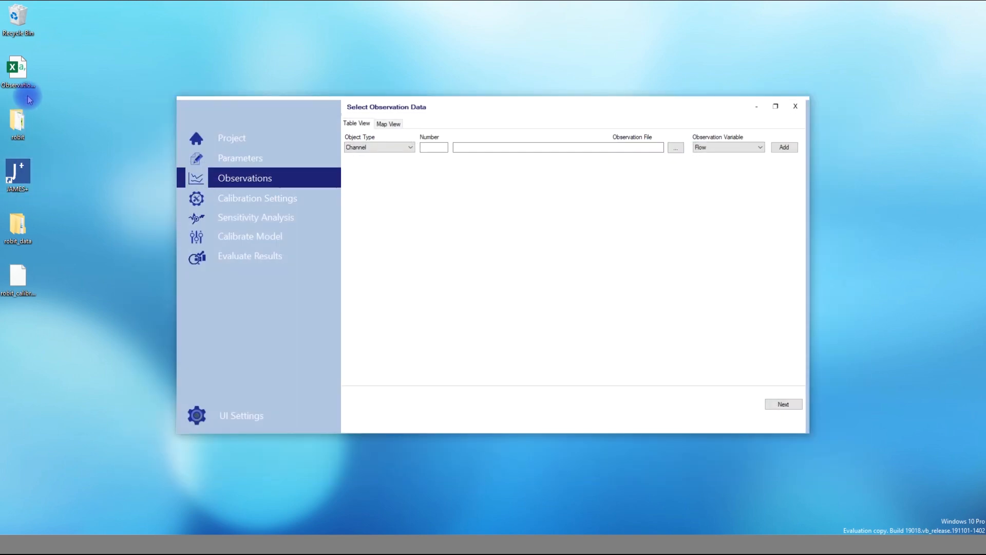
# Open Observations.csv in Notepad to check its comma-separated Date and Flow layout, then close it.
pyautogui.rightClick(24, 77)
pyautogui.click(49, 103)
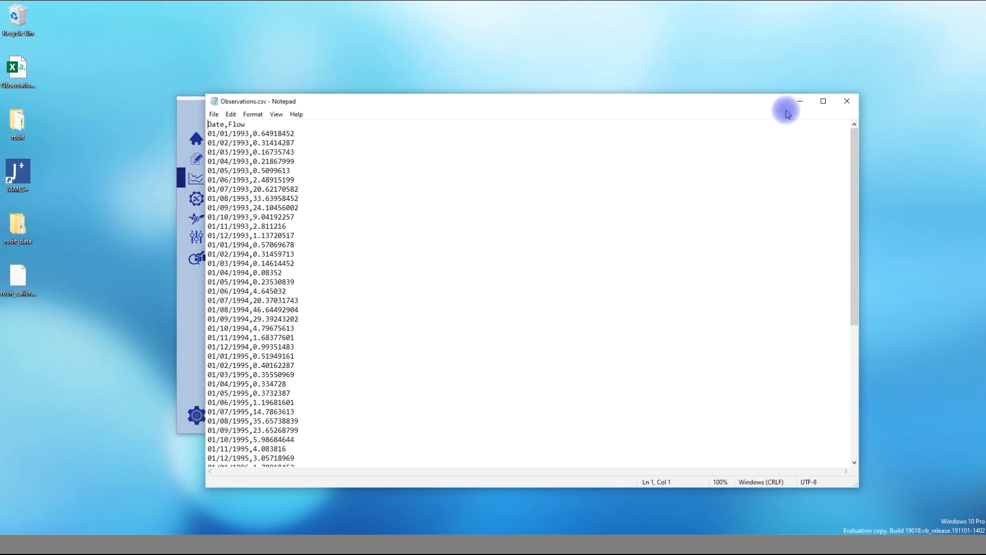
pyautogui.click(847, 103)
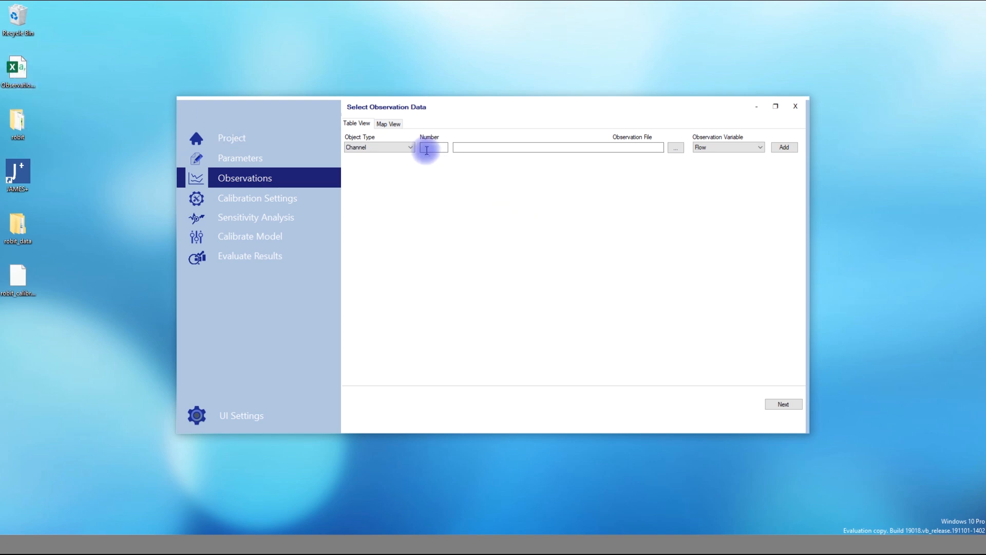
# Examine the watershed map around the outlet and inspect individual channels to read their channel IDs.
pyautogui.click(392, 126)
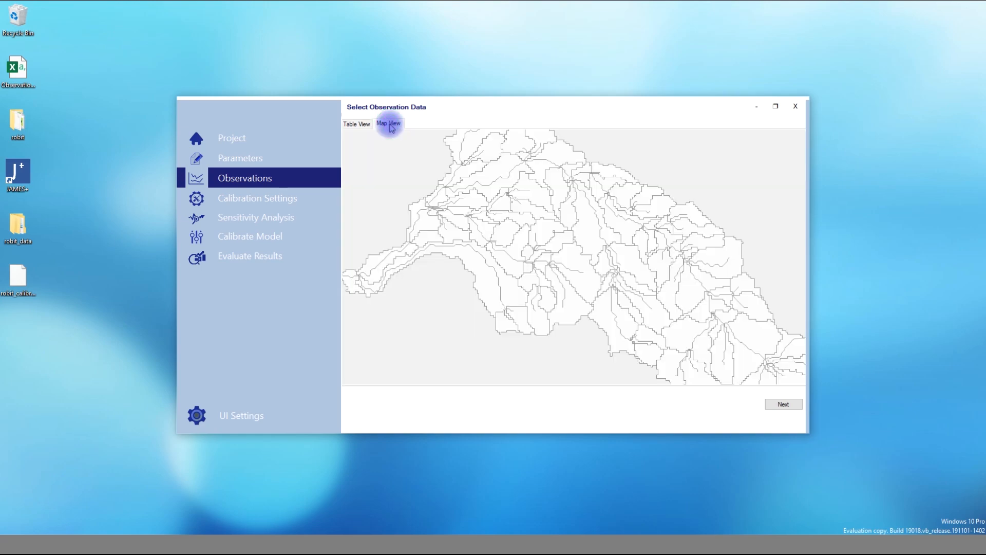
pyautogui.scroll(-2, 667, 245)
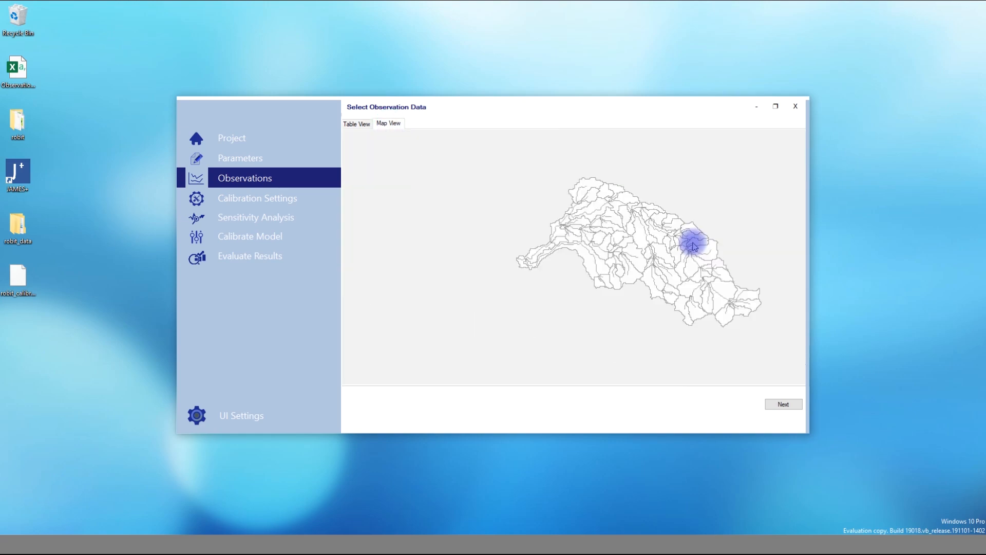
pyautogui.scroll(2, 648, 246)
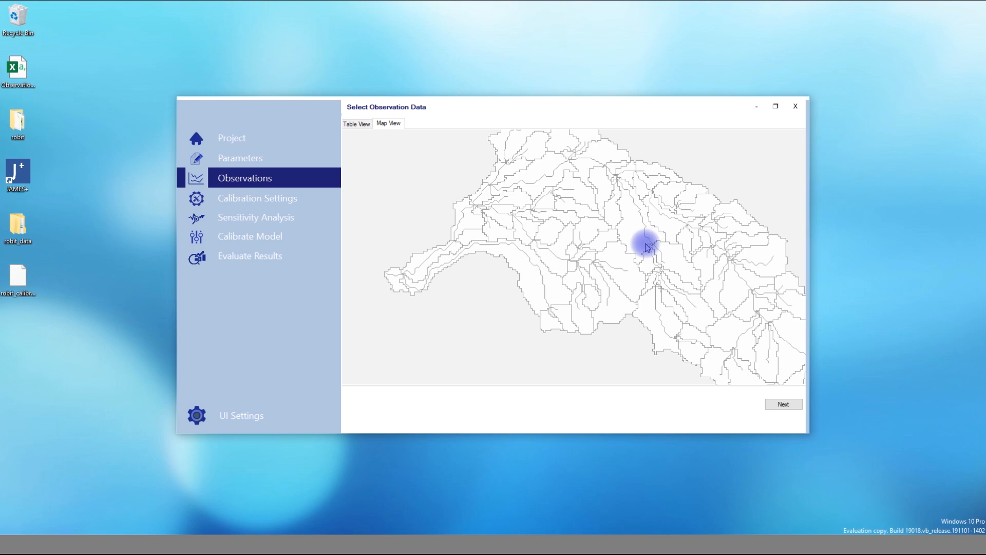
pyautogui.moveTo(378, 286); pyautogui.dragTo(469, 275)
pyautogui.moveTo(553, 323); pyautogui.dragTo(552, 350)
pyautogui.scroll(2, 467, 318)
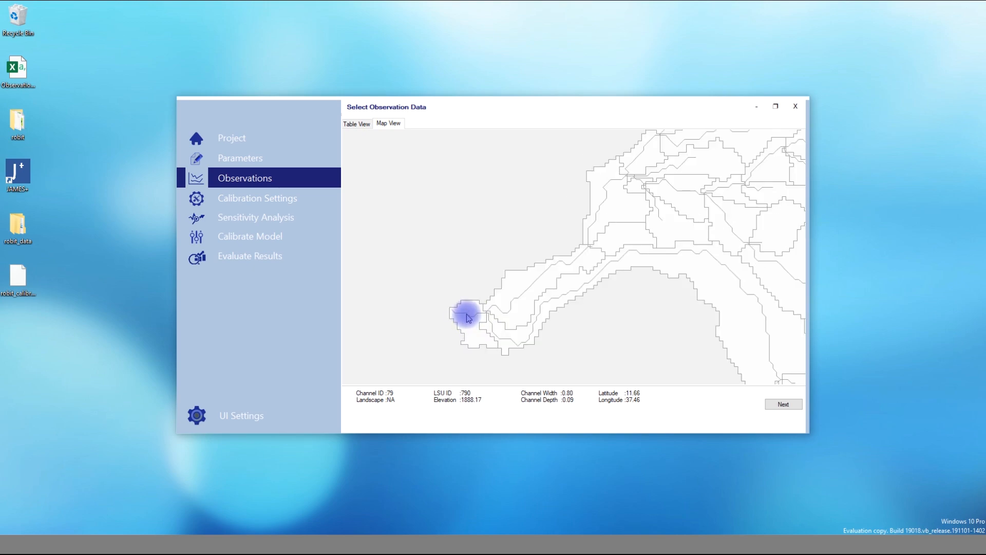
pyautogui.click(468, 321)
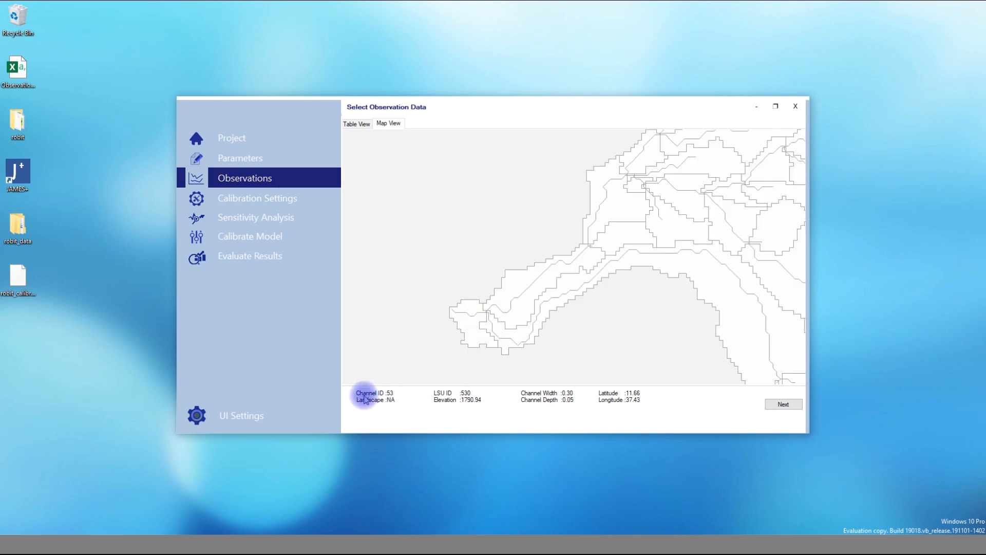
pyautogui.click(529, 286)
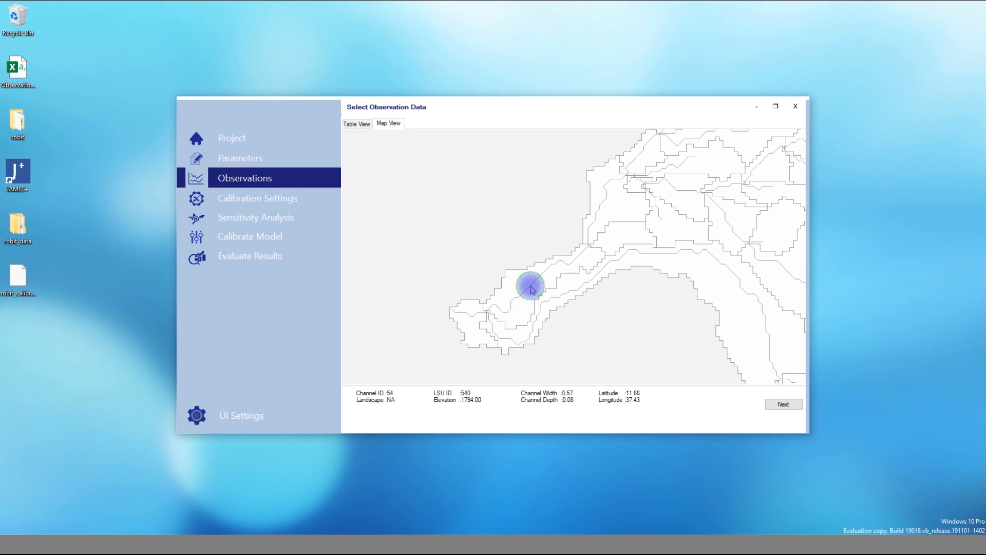
pyautogui.click(688, 233)
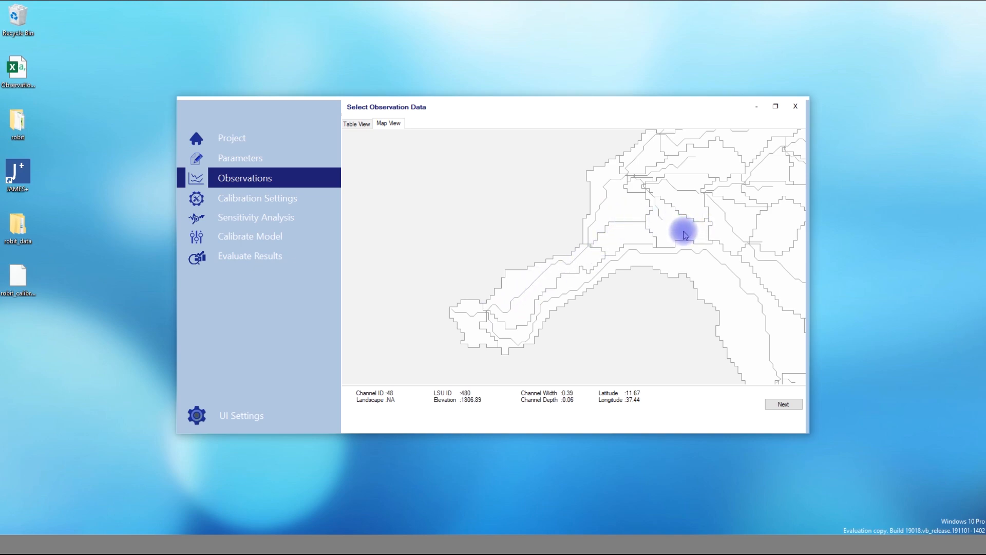
# Inspect the channel at the watershed outlet on the map and set the observation's channel number to 53.
pyautogui.click(464, 315)
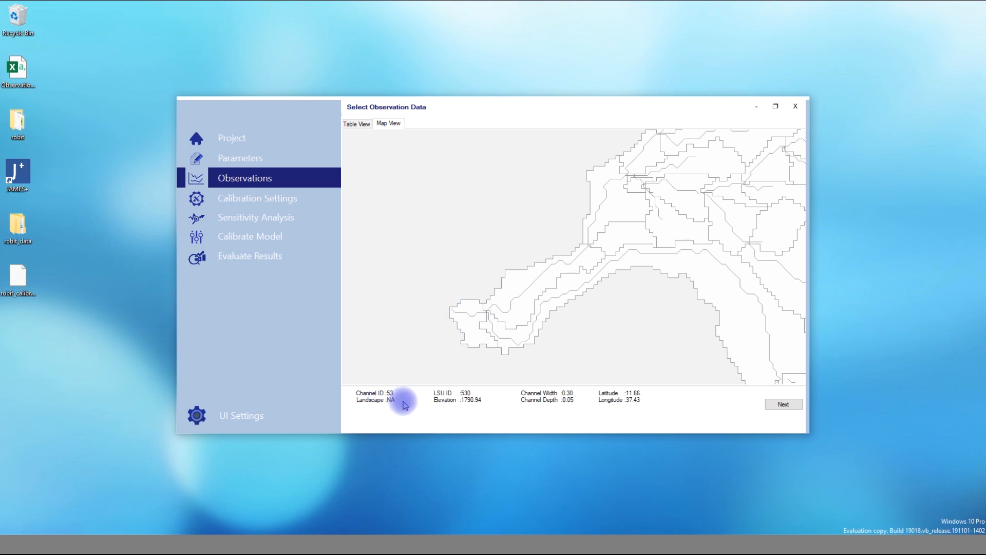
pyautogui.click(356, 123)
pyautogui.click(431, 148)
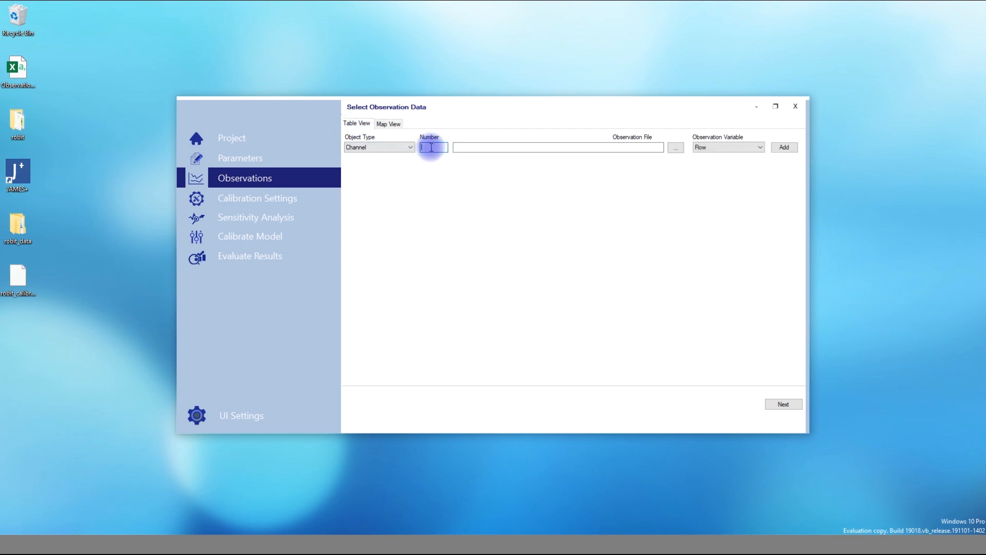
pyautogui.write('53')
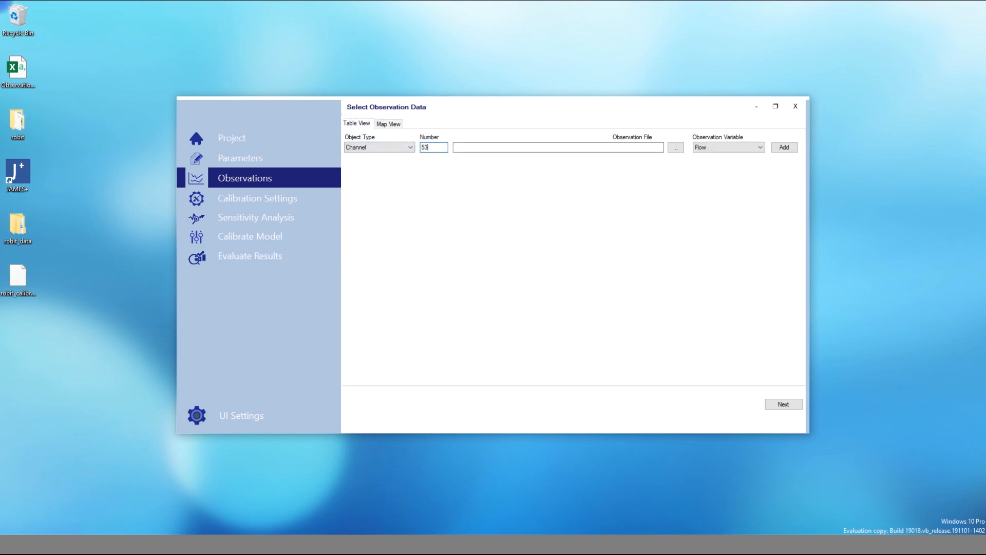
# Add Observations.csv from the Desktop as the channel's Flow observation and proceed to the calibration settings.
pyautogui.click(676, 148)
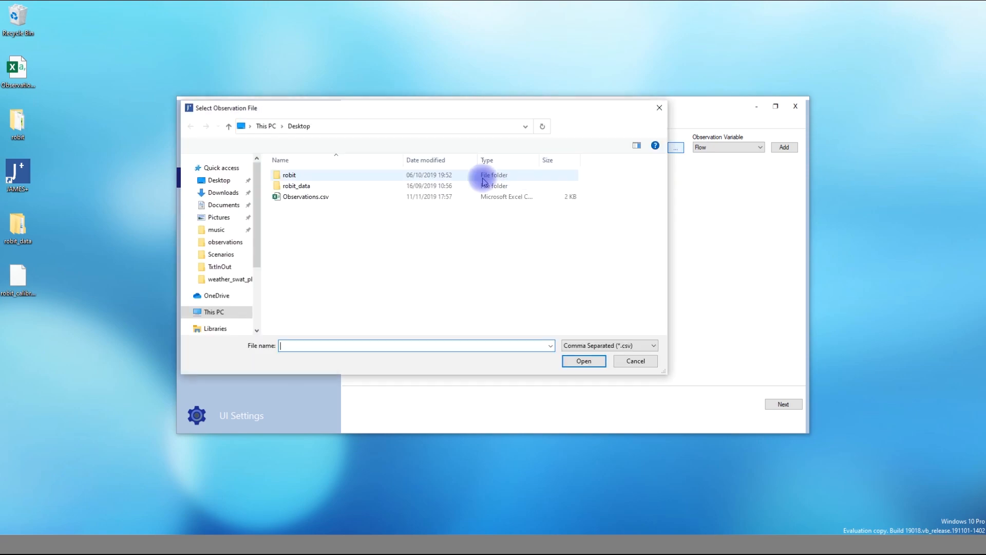
pyautogui.click(315, 197)
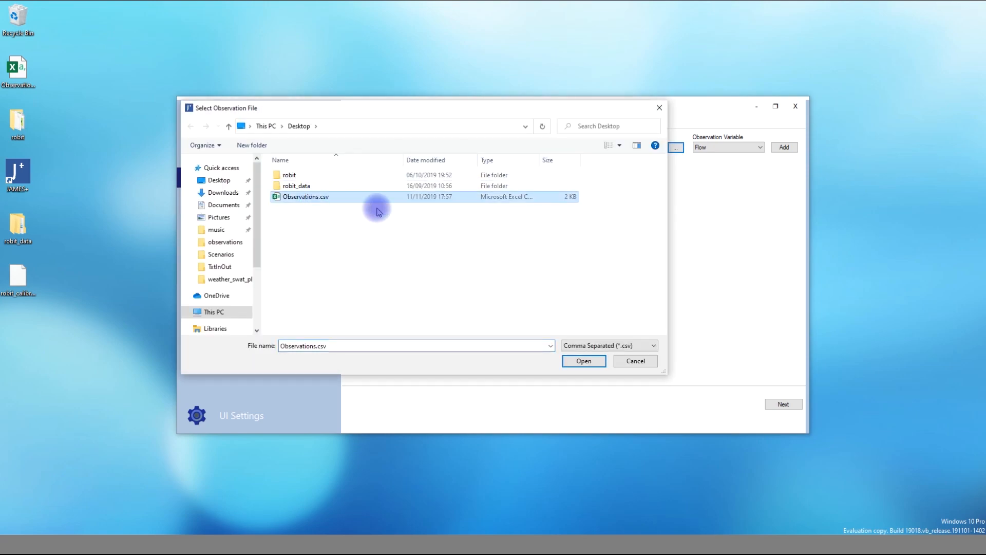
pyautogui.click(584, 360)
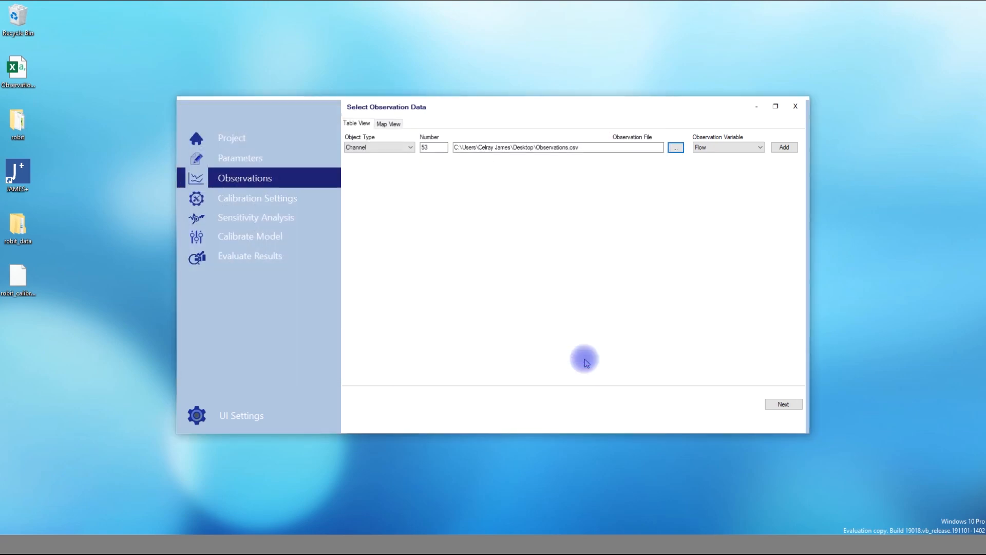
pyautogui.click(760, 149)
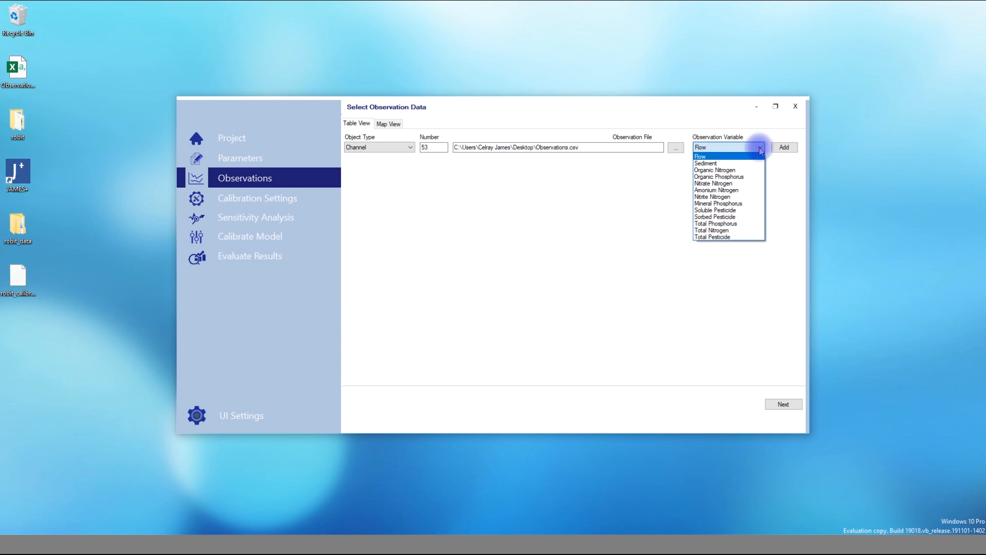
pyautogui.click(725, 156)
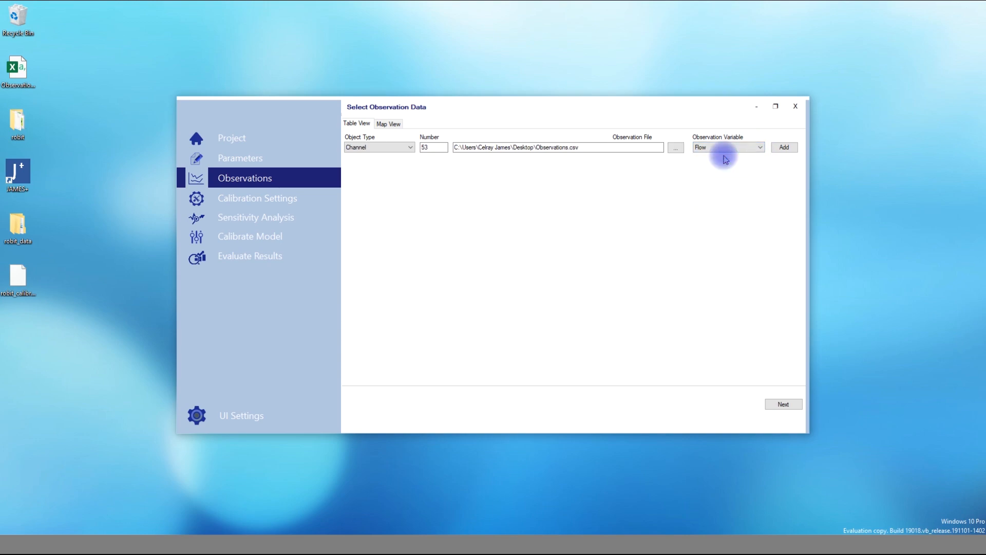
pyautogui.click(786, 151)
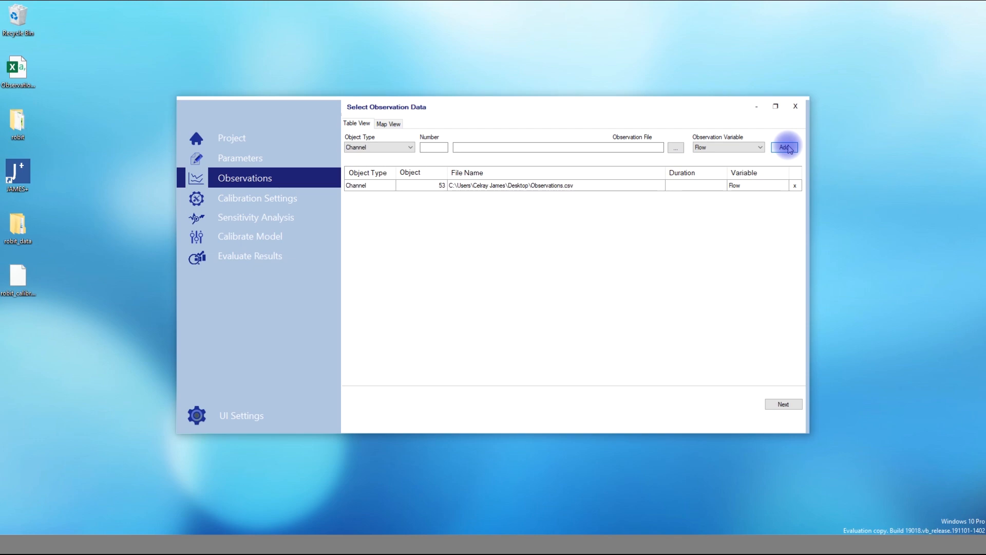
pyautogui.click(789, 405)
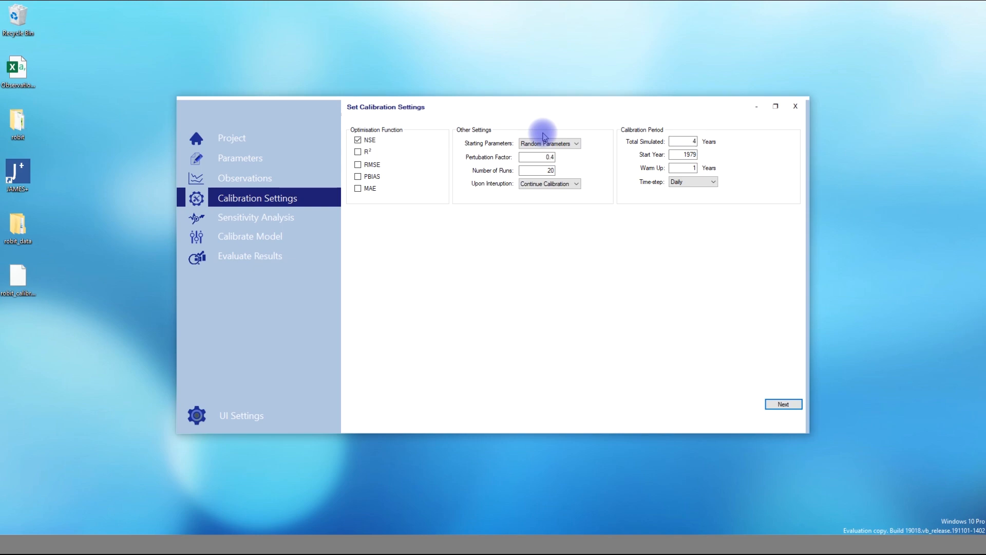
# Check the starting parameter options, keeping Random Parameters, and review the perturbation factor and number of runs.
pyautogui.click(576, 146)
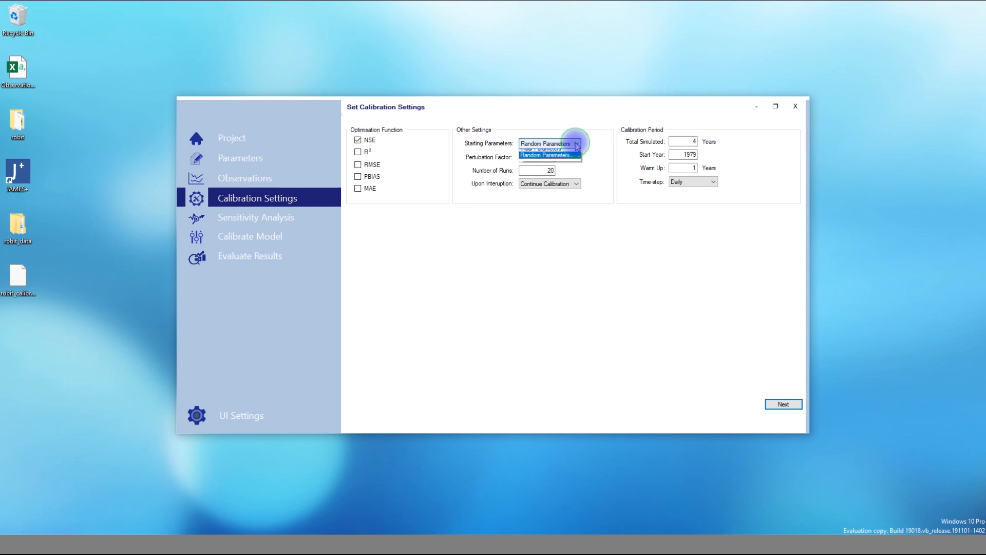
pyautogui.click(572, 160)
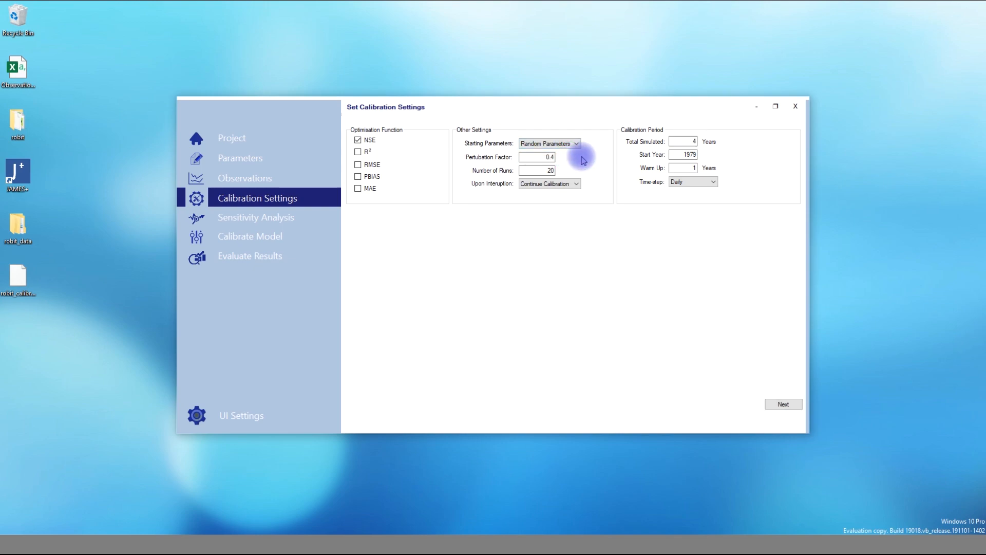
pyautogui.click(535, 158)
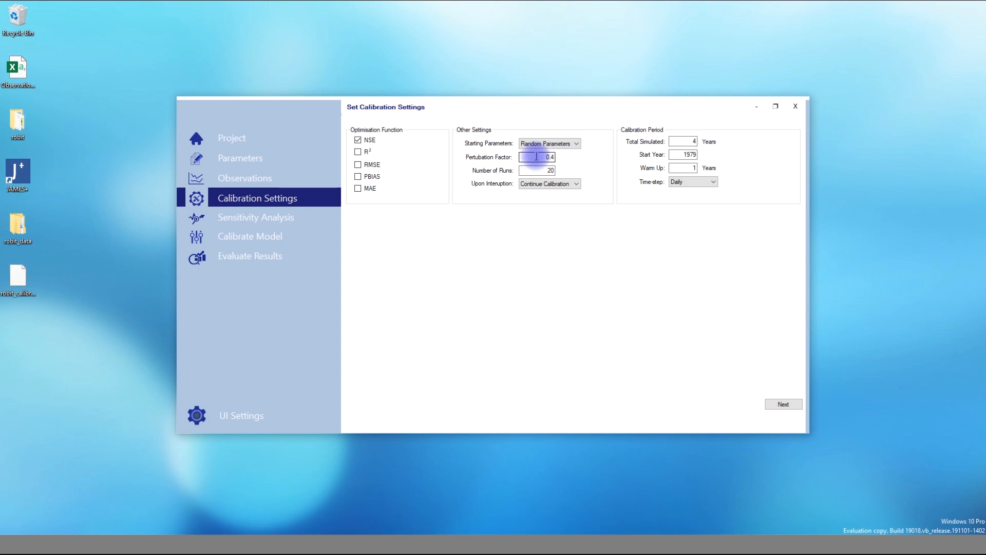
pyautogui.doubleClick(543, 157)
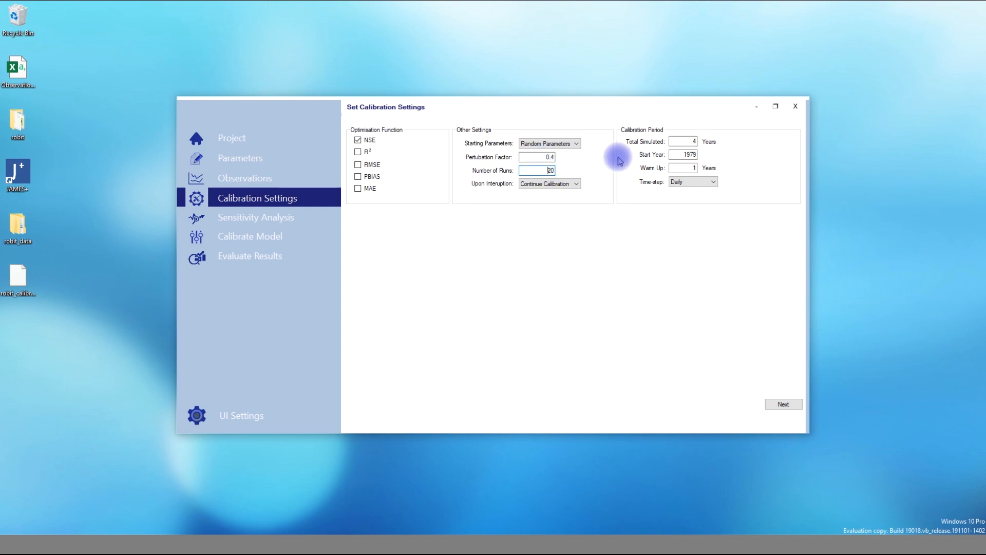
# Set the calibration period's start year to 1992 and its time-step to monthly, and proceed to the sensitivity analysis.
pyautogui.moveTo(685, 140); pyautogui.dragTo(703, 141)
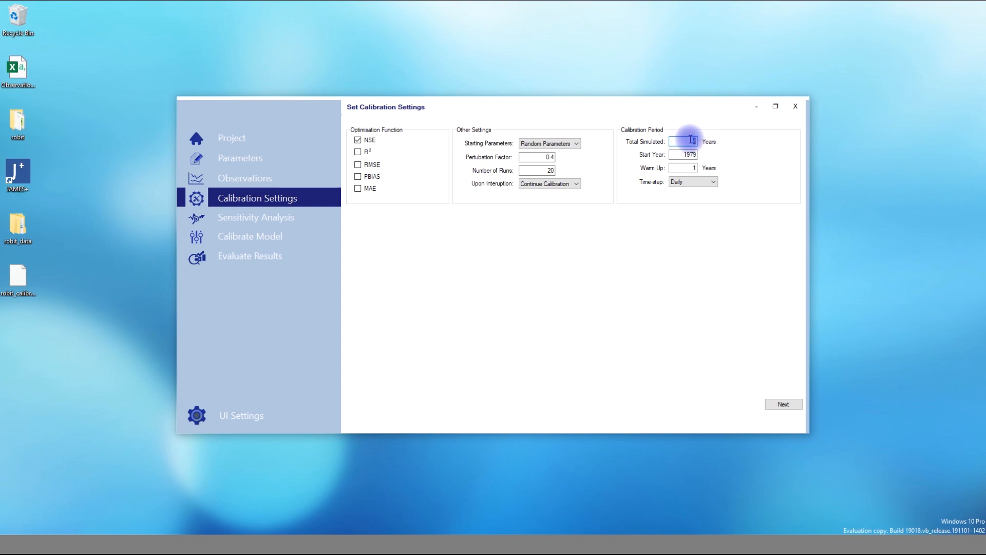
pyautogui.click(683, 155)
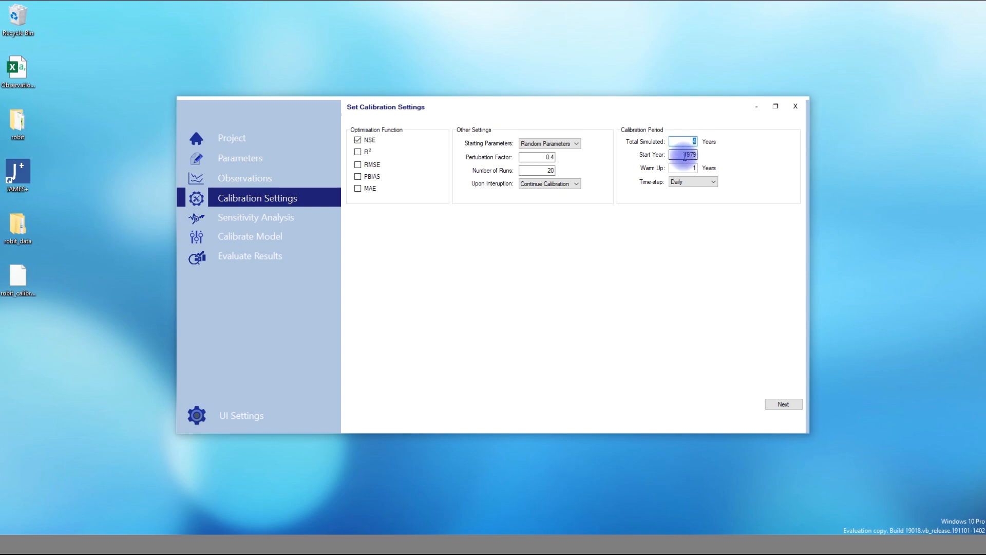
pyautogui.moveTo(682, 155); pyautogui.dragTo(716, 156)
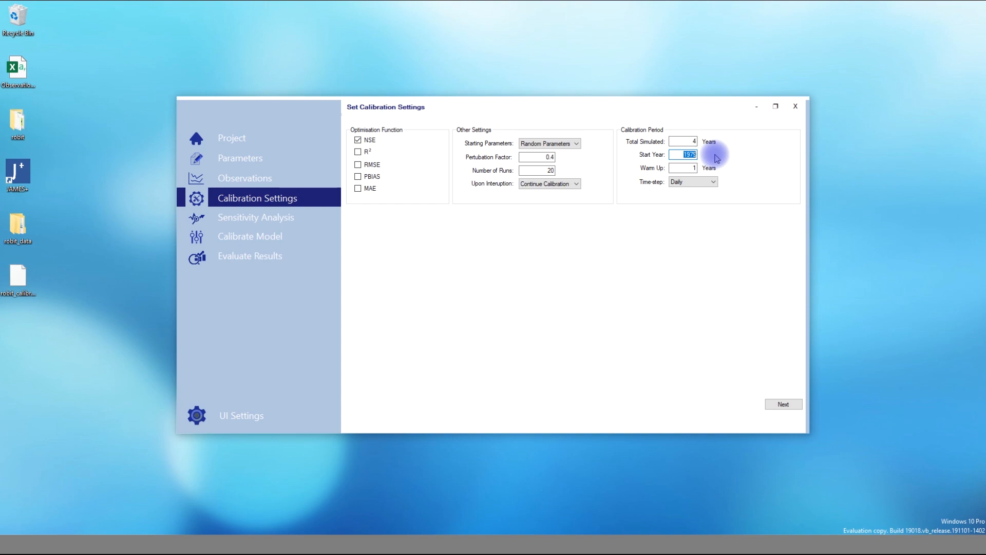
pyautogui.write('1992')
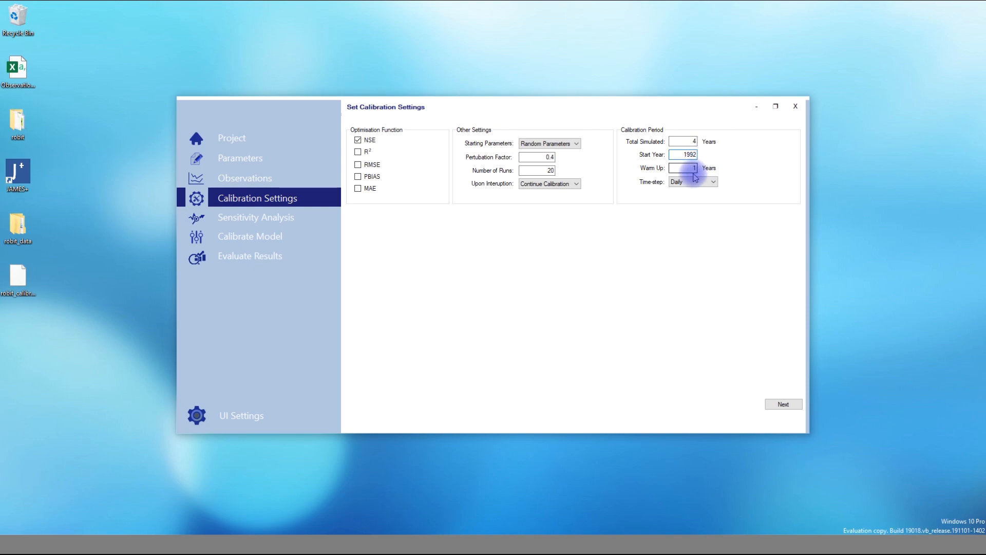
pyautogui.click(691, 182)
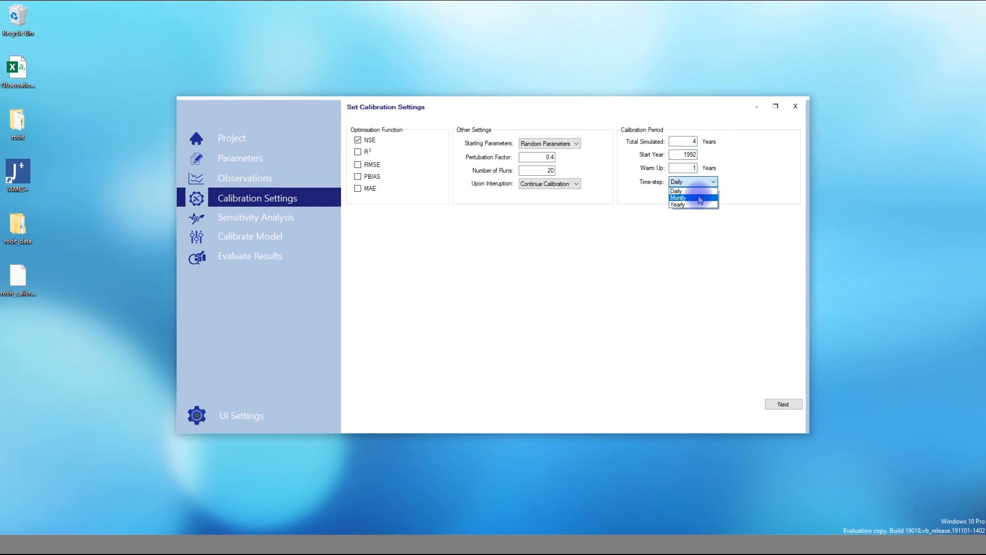
pyautogui.click(700, 198)
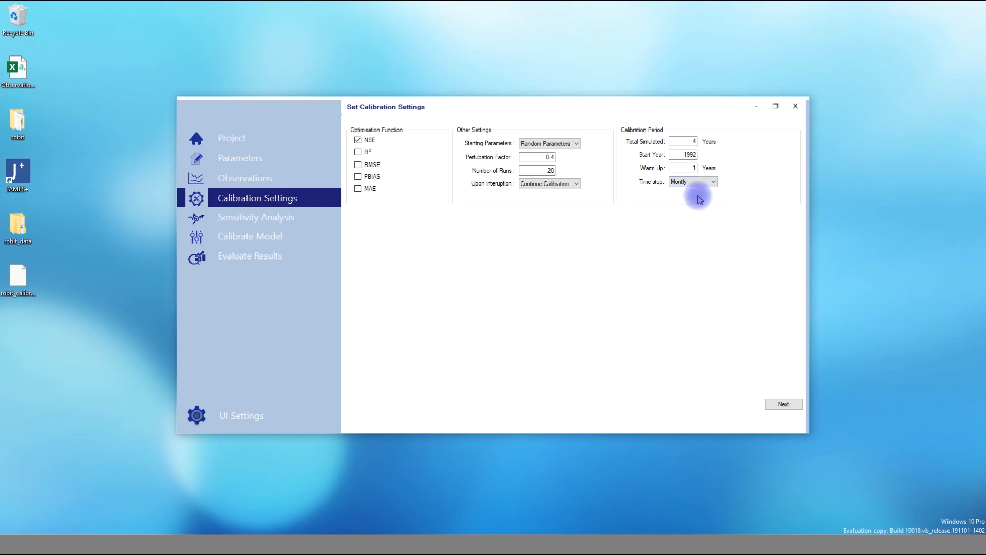
pyautogui.click(256, 240)
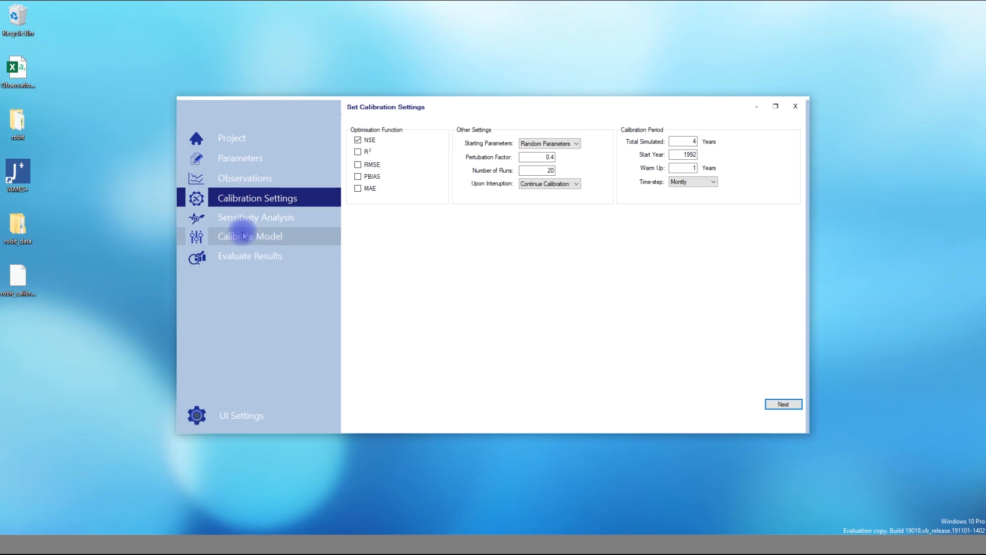
pyautogui.click(784, 406)
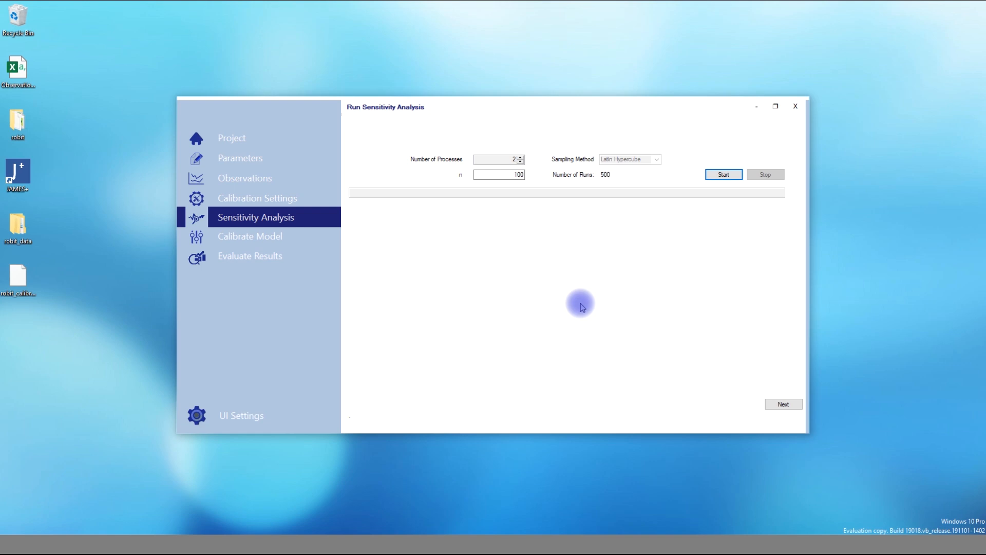
# Set the number of processes to 5 and n to 10, and run the sensitivity analysis.
pyautogui.click(520, 156)
pyautogui.click(520, 156)
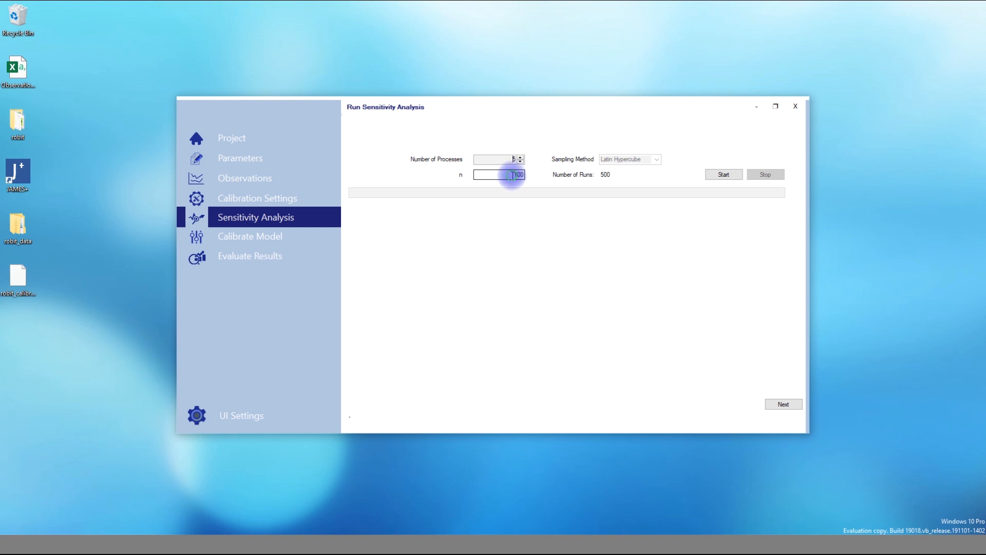
pyautogui.moveTo(511, 175); pyautogui.dragTo(547, 174)
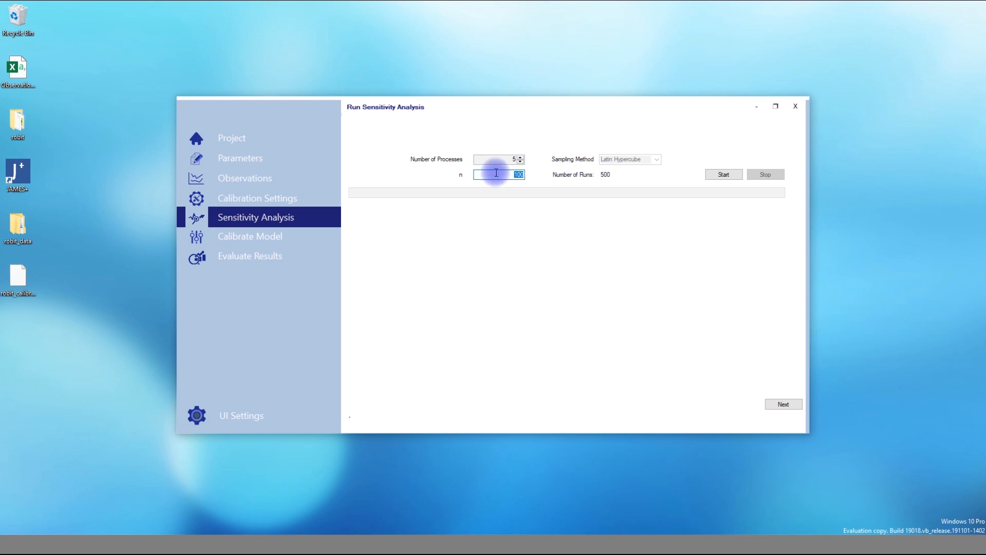
pyautogui.write('1')
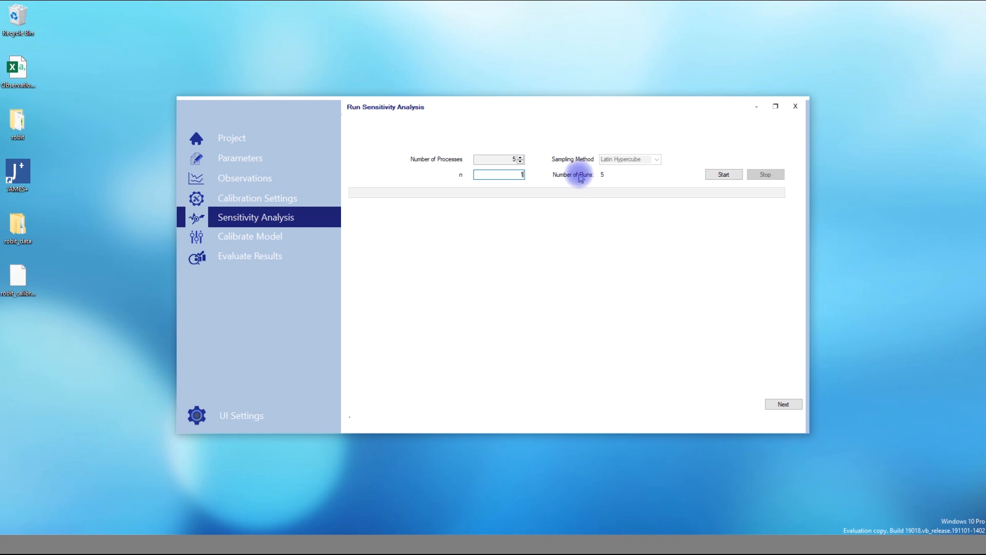
pyautogui.moveTo(511, 175); pyautogui.dragTo(532, 175)
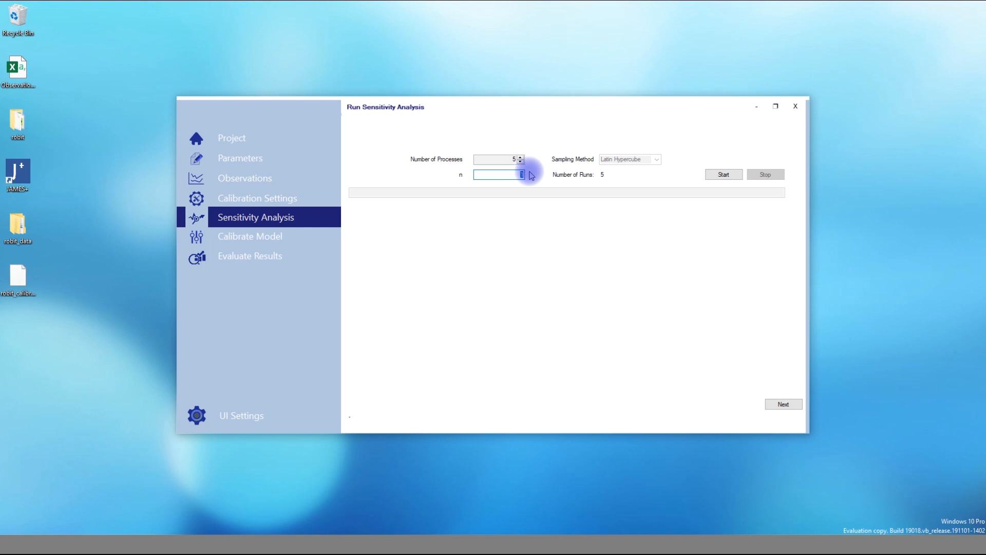
pyautogui.write('10')
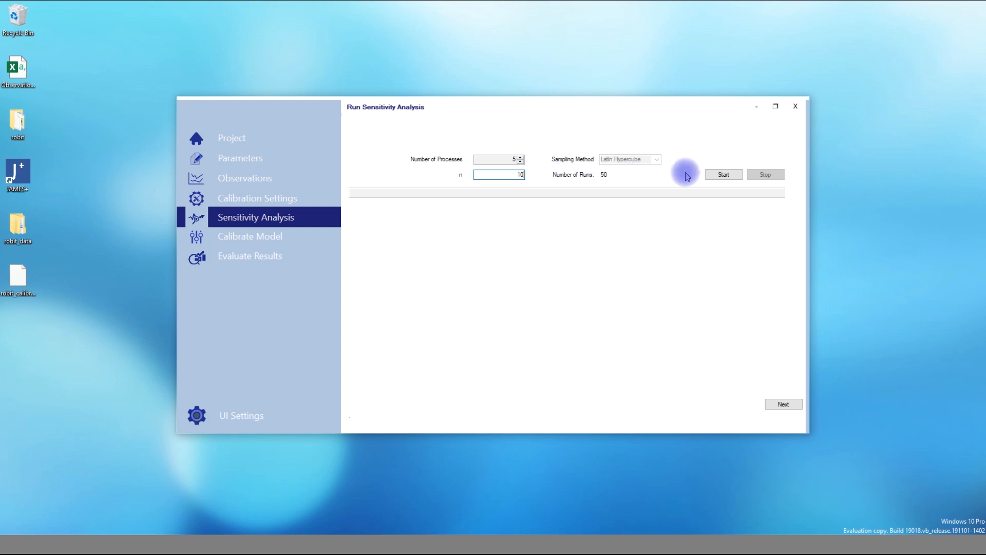
pyautogui.click(727, 175)
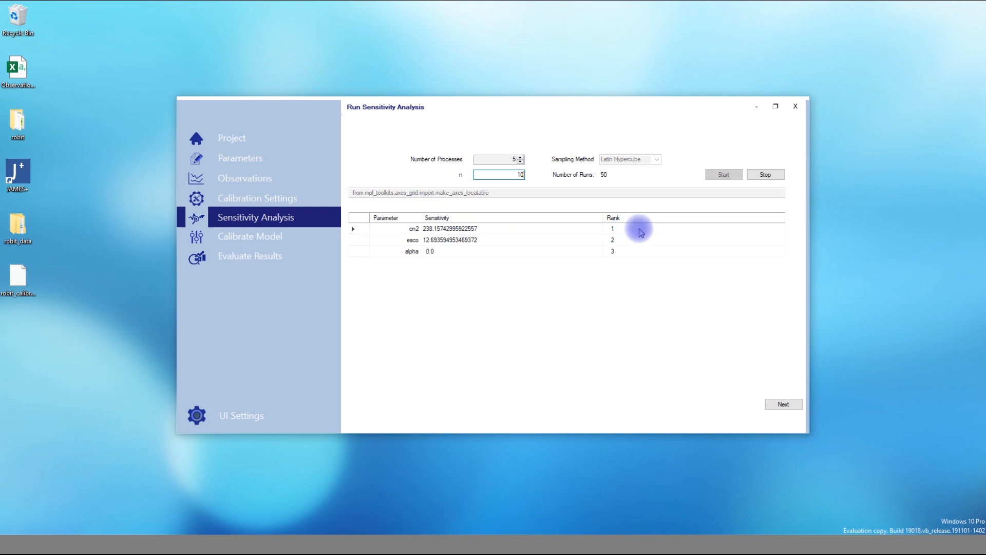
# Sort the sensitivity results by rank in ascending order and remove the alpha parameter from the calibration parameters.
pyautogui.click(642, 217)
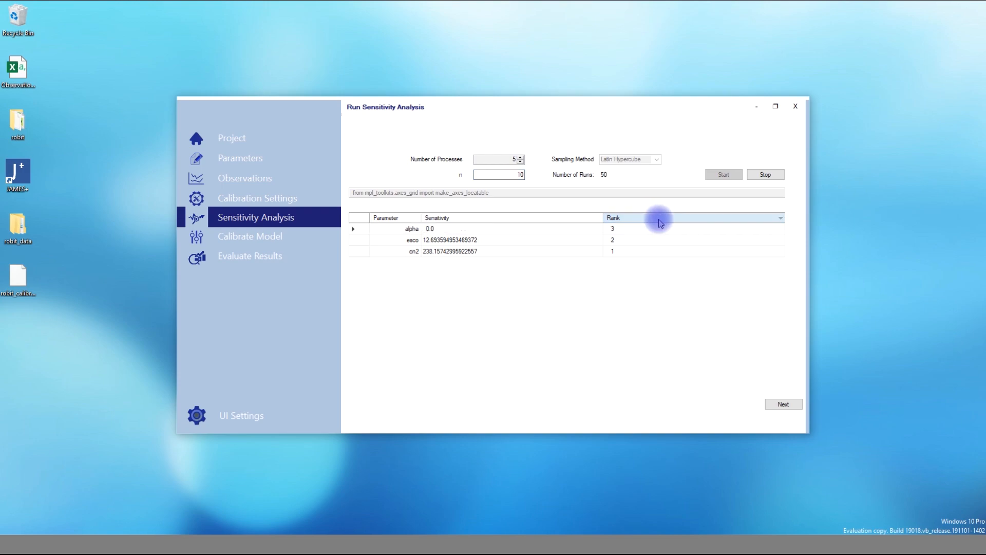
pyautogui.click(660, 219)
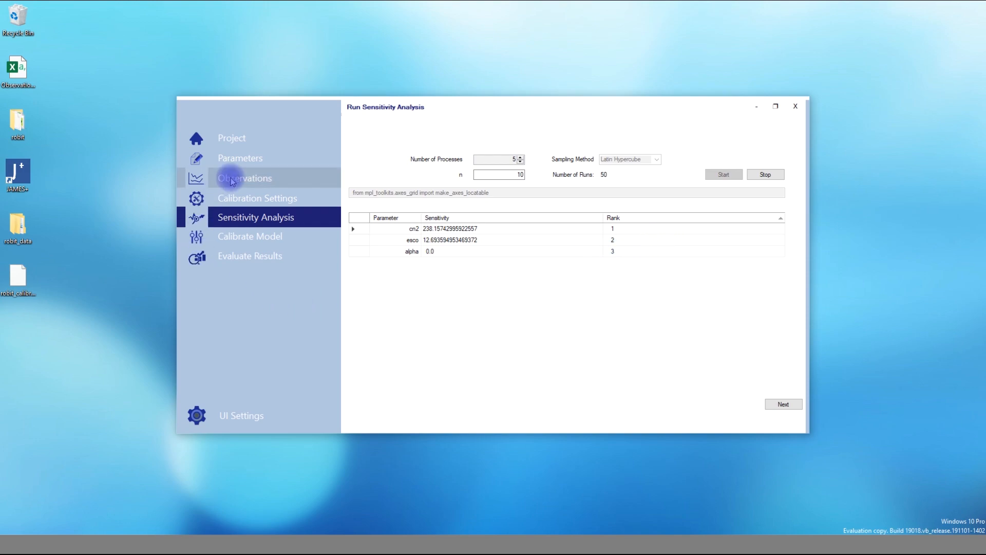
pyautogui.click(256, 166)
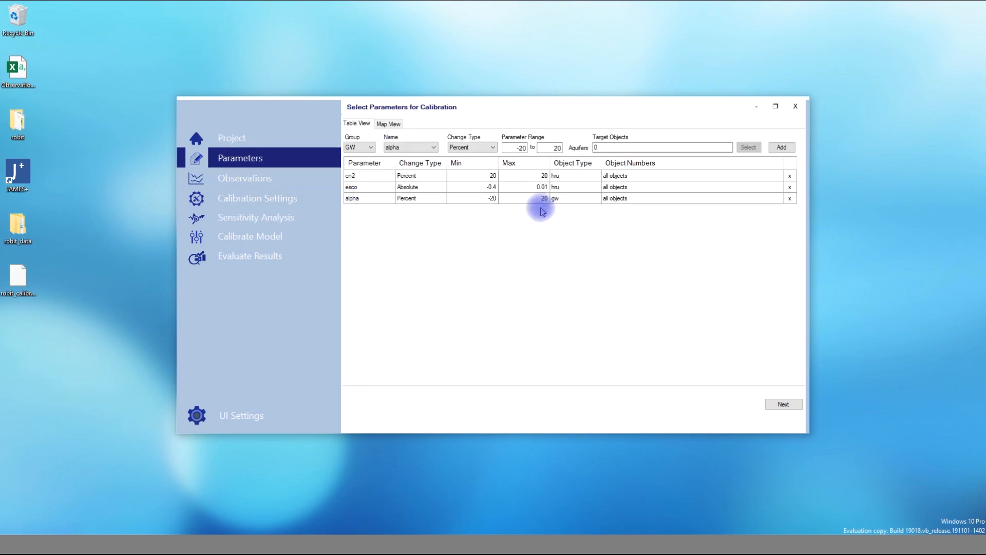
pyautogui.click(790, 198)
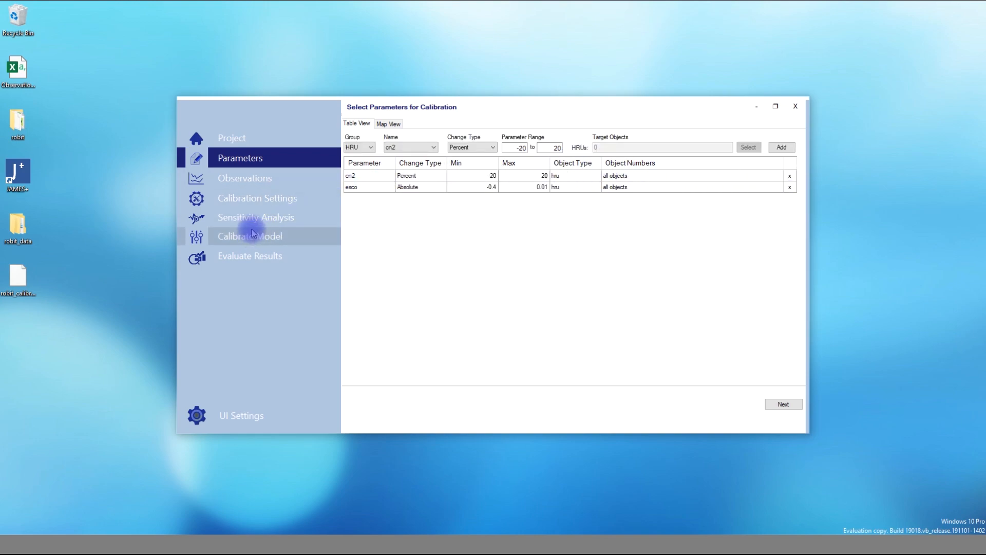
# Proceed through the observations and calibration settings to model calibration, write the calibration files with overwriting allowed, and run the calibration.
pyautogui.click(783, 405)
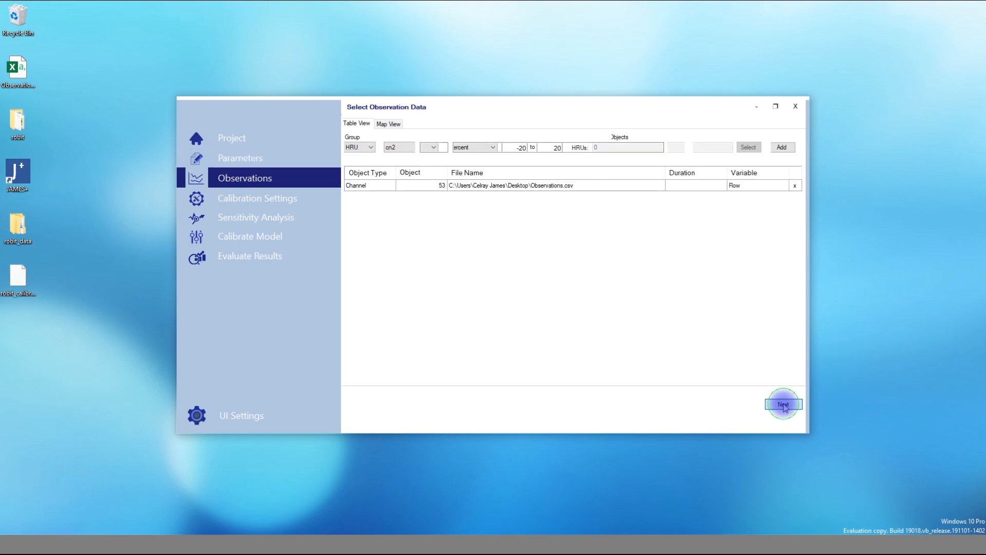
pyautogui.click(784, 404)
pyautogui.click(783, 405)
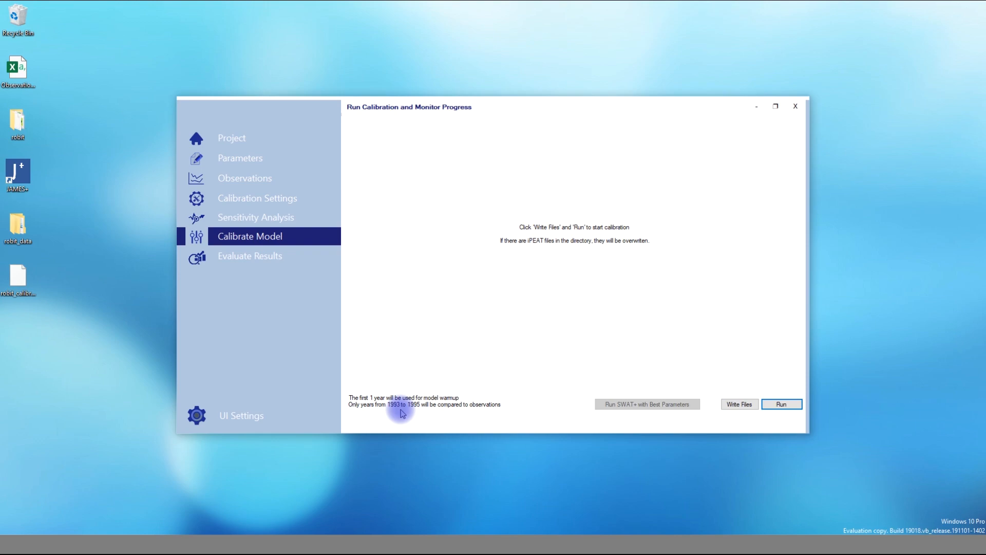
pyautogui.click(739, 405)
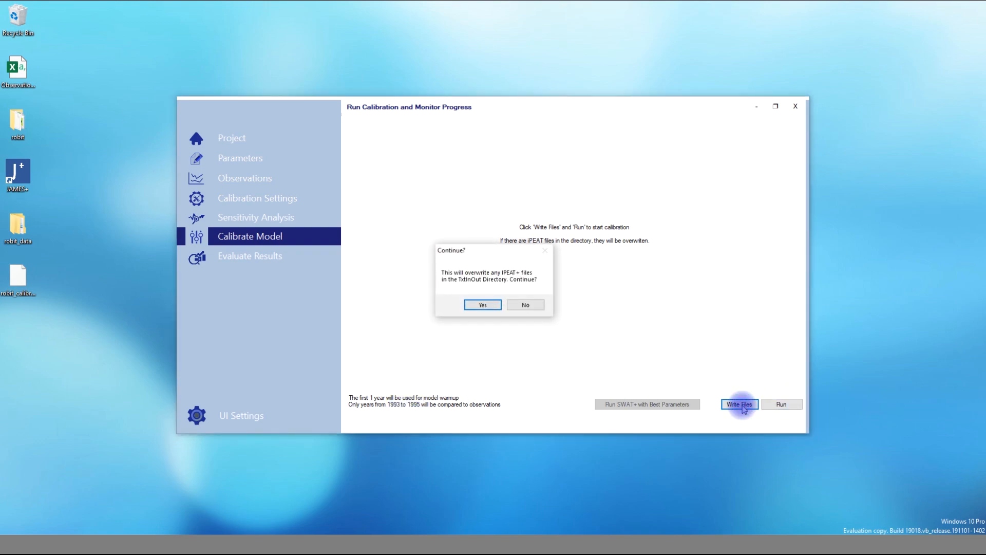
pyautogui.click(483, 306)
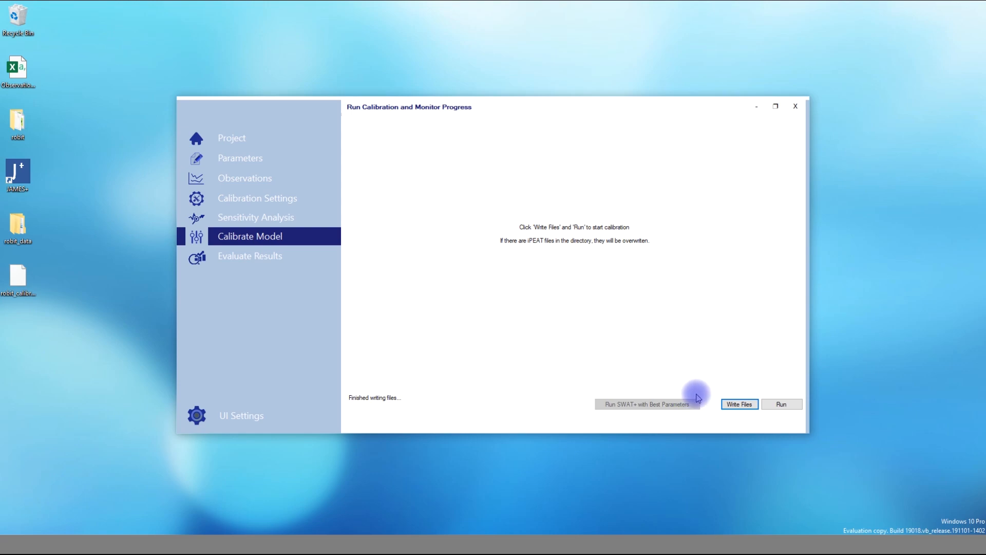
pyautogui.click(780, 405)
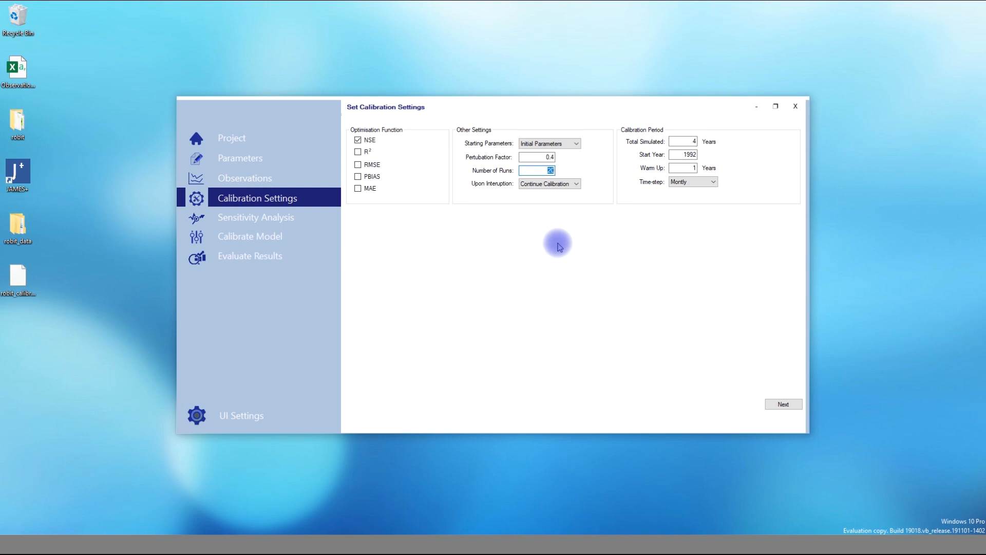
# Set the number of calibration runs to 7 in the calibration settings.
pyautogui.write('5')
pyautogui.doubleClick(553, 174)
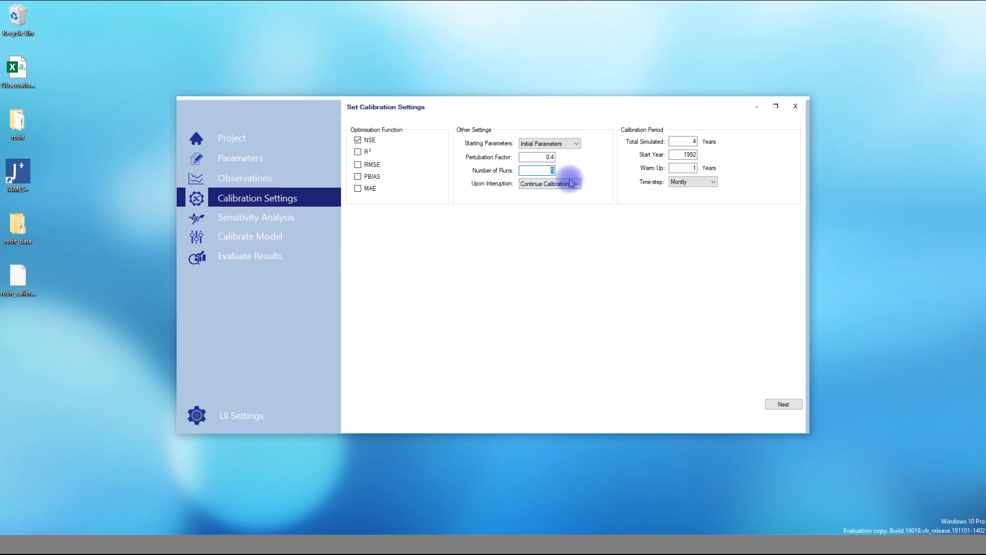
pyautogui.write('1')
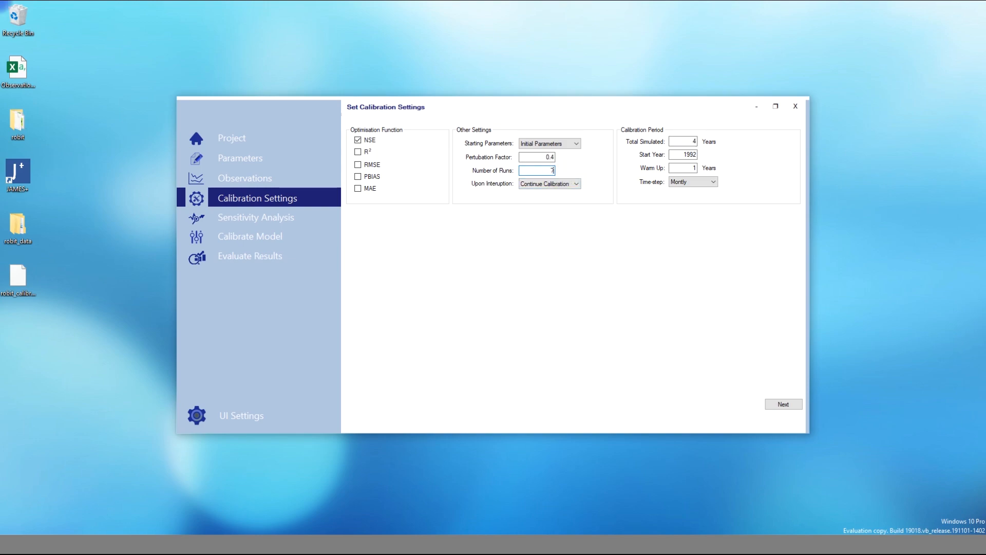
pyautogui.doubleClick(551, 173)
# Return to model calibration, rewrite the calibration files over the existing iPEAT+ files, and run the calibration with the new settings.
pyautogui.click(265, 239)
pyautogui.click(264, 239)
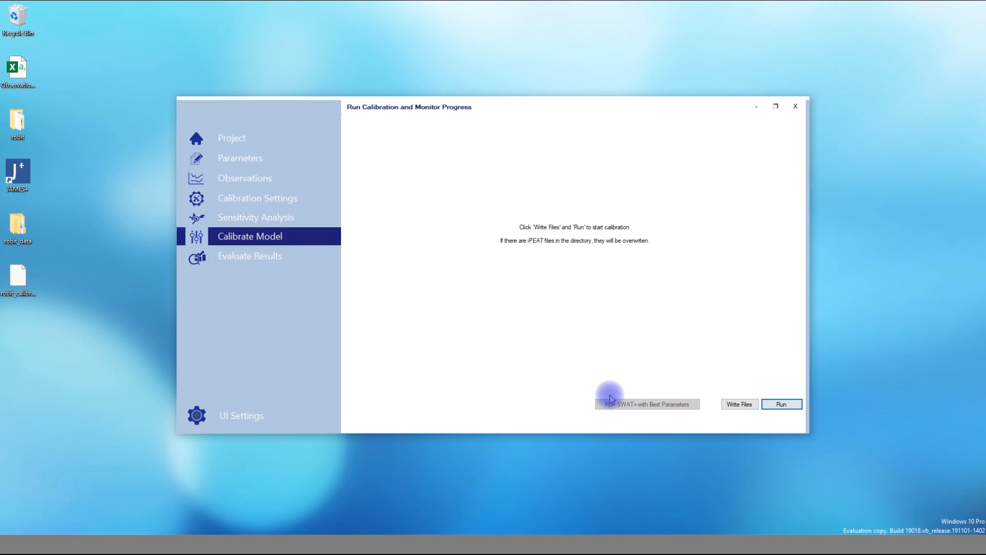
pyautogui.click(742, 404)
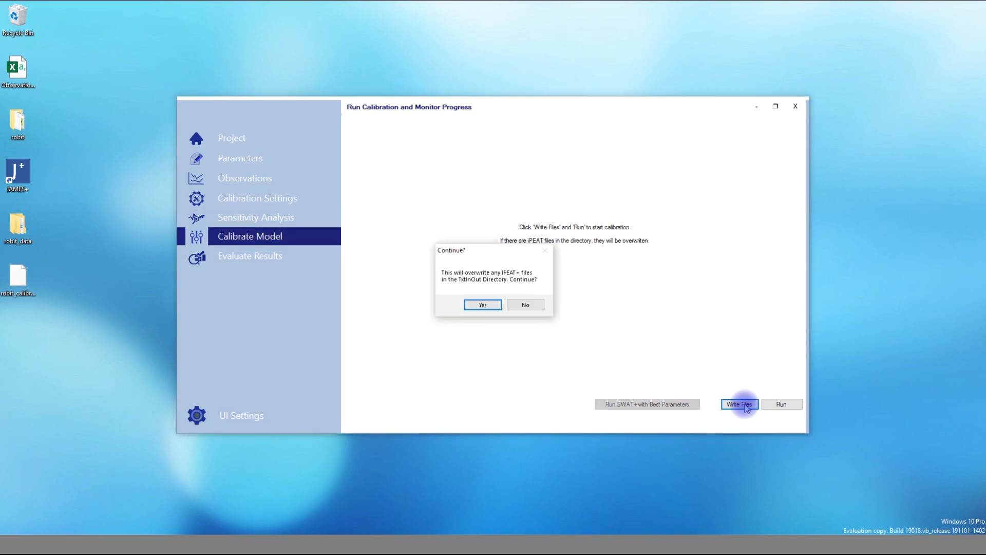
pyautogui.click(483, 305)
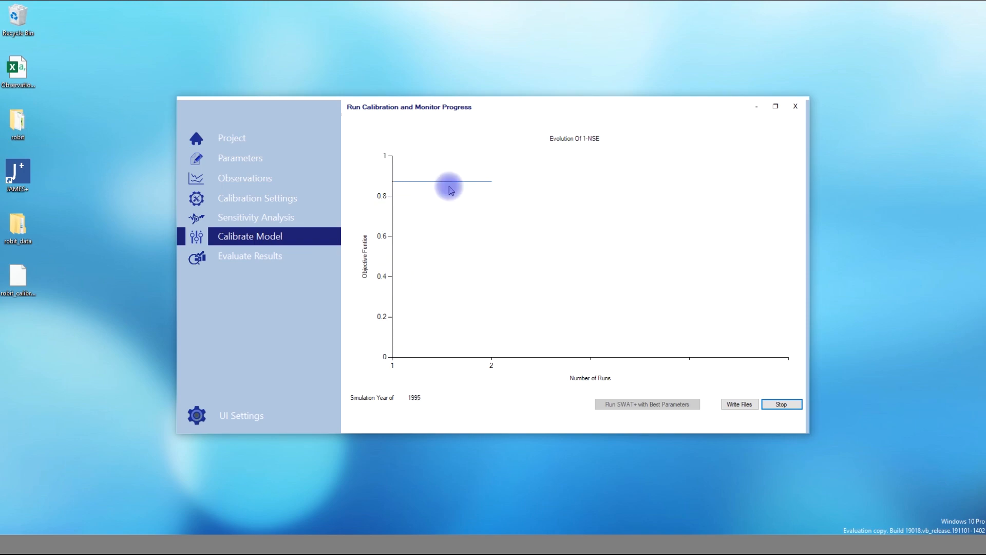
# Maximize the window to monitor the calibration, run SWAT+ with the best parameters once it finishes, and hide the run log.
pyautogui.click(775, 106)
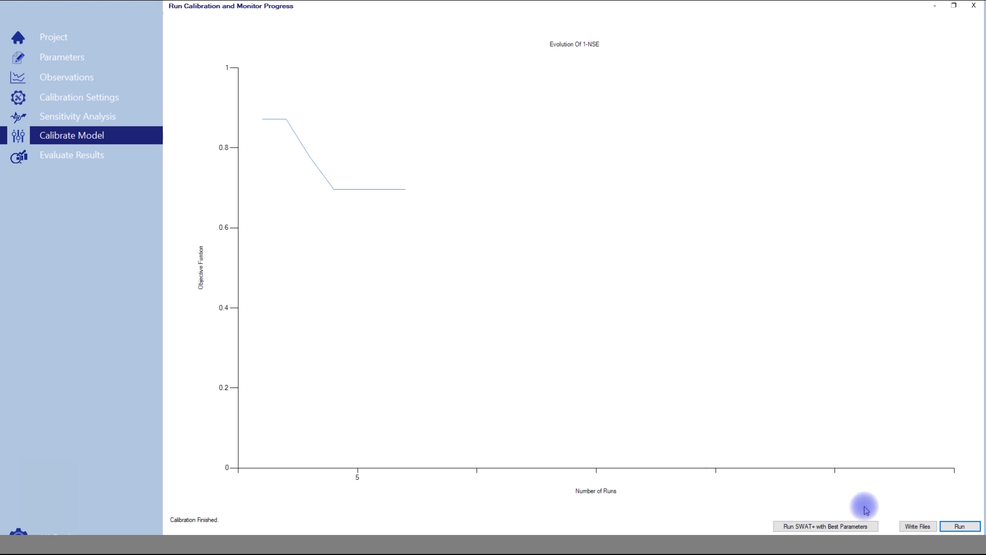
pyautogui.click(812, 528)
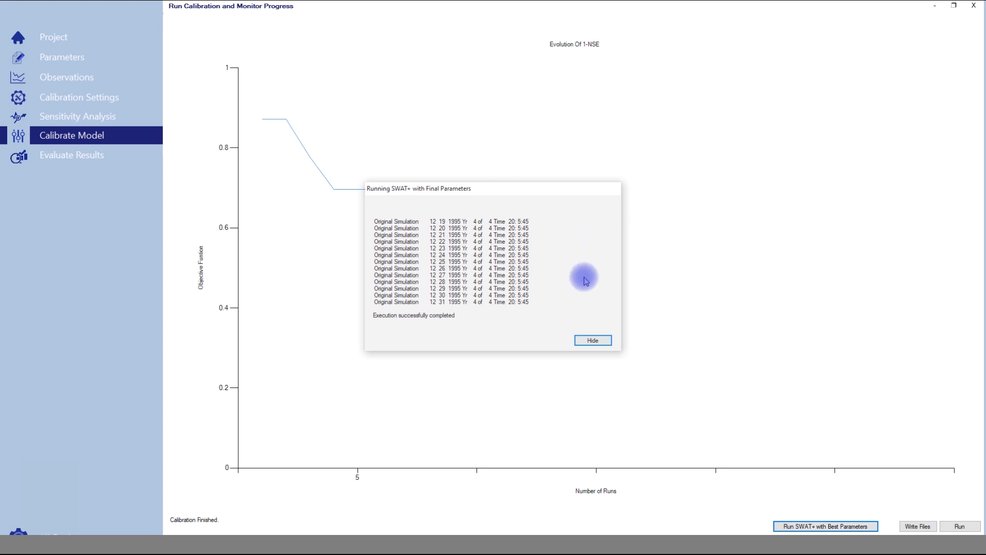
pyautogui.click(592, 341)
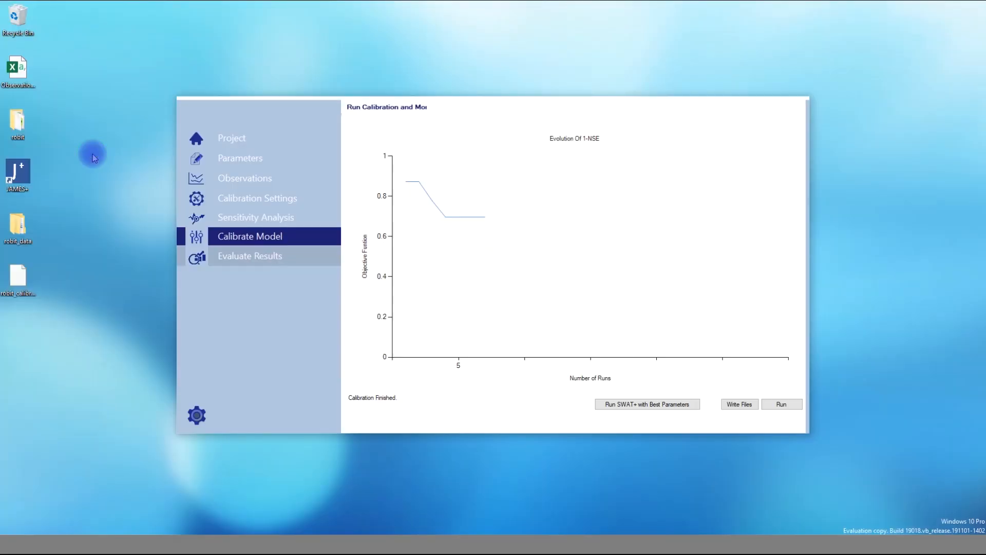
# Open the results evaluation, refresh the water balance display, and review the calibrated cn2 and esco values.
pyautogui.click(94, 158)
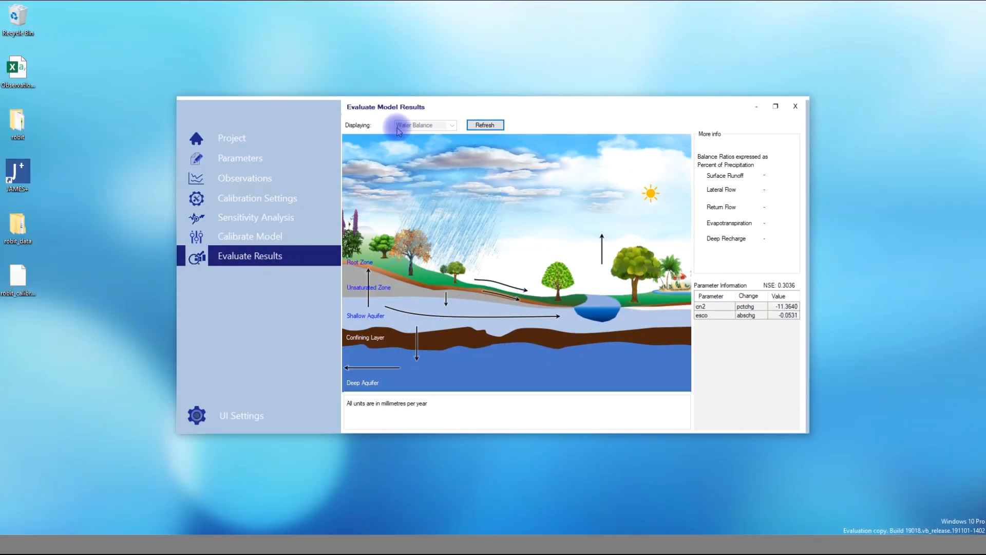
pyautogui.click(488, 126)
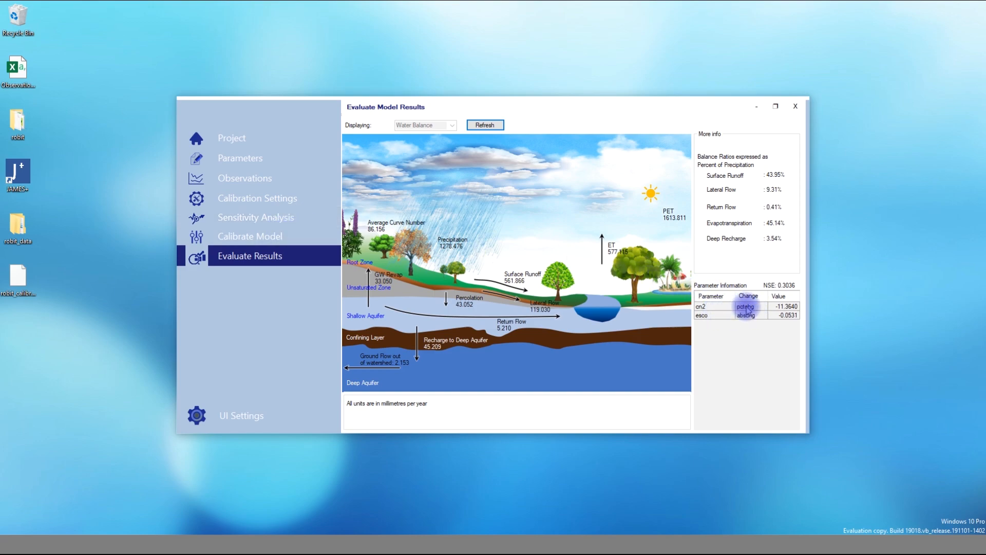
pyautogui.click(790, 315)
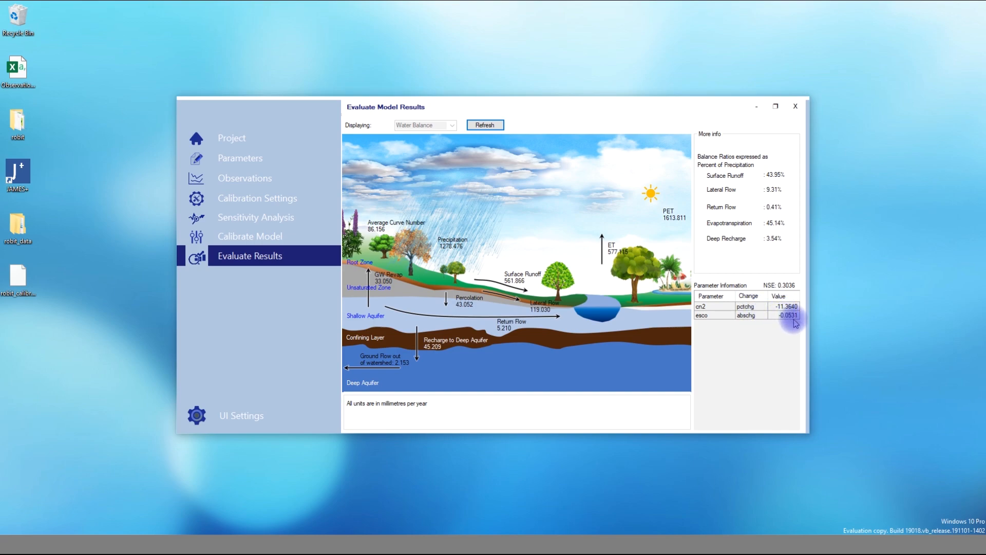